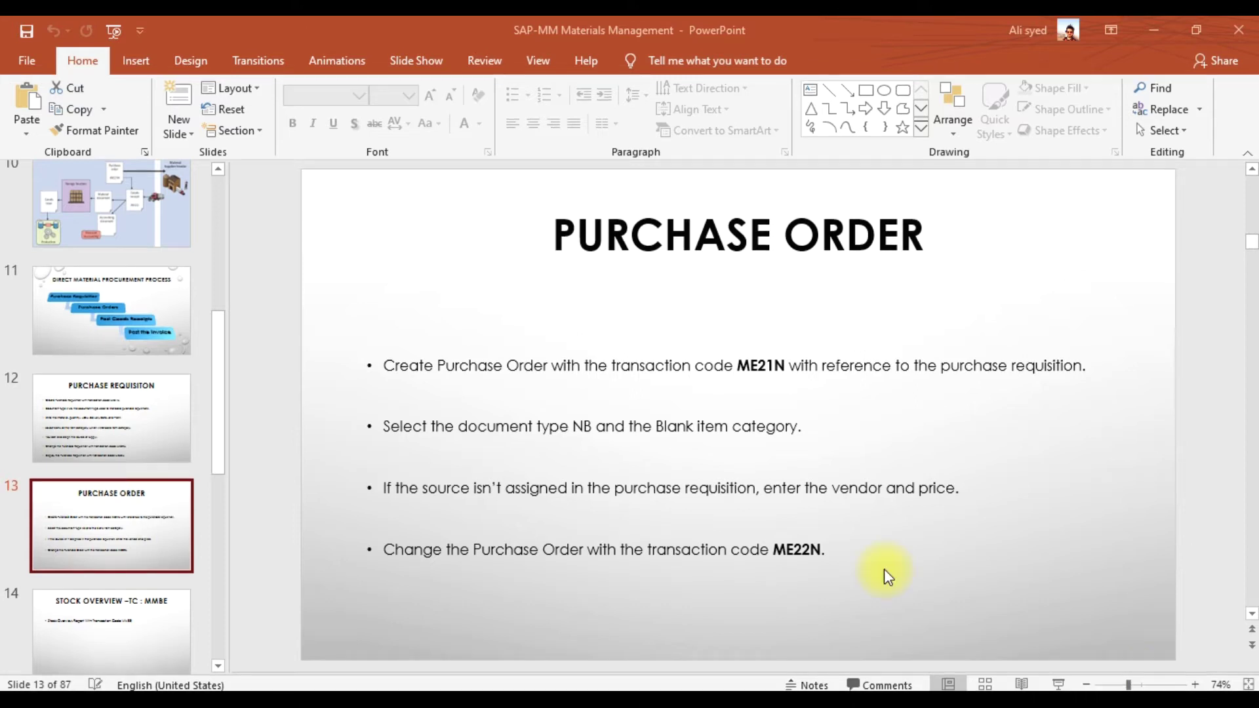
Switch to the SAP S/4 Hana session and expand the SAP menu through Logistics and Materials Management to Purchasing
mouse_move(558, 686)
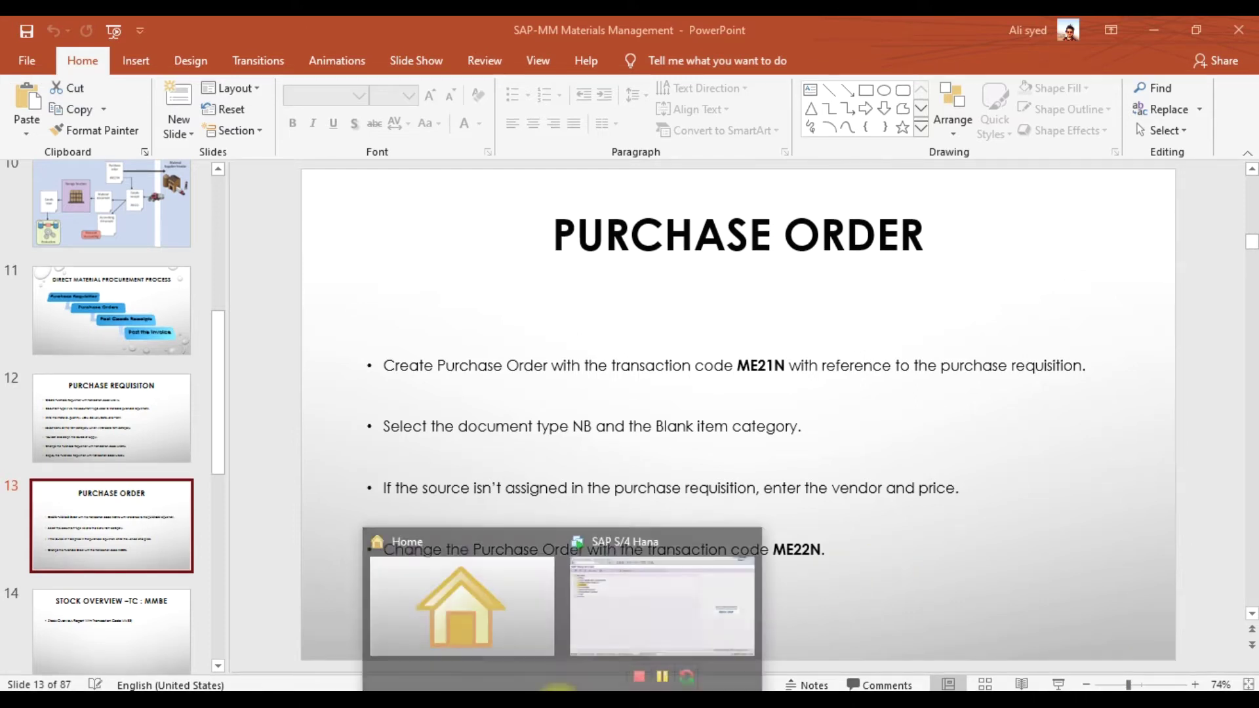
click(638, 603)
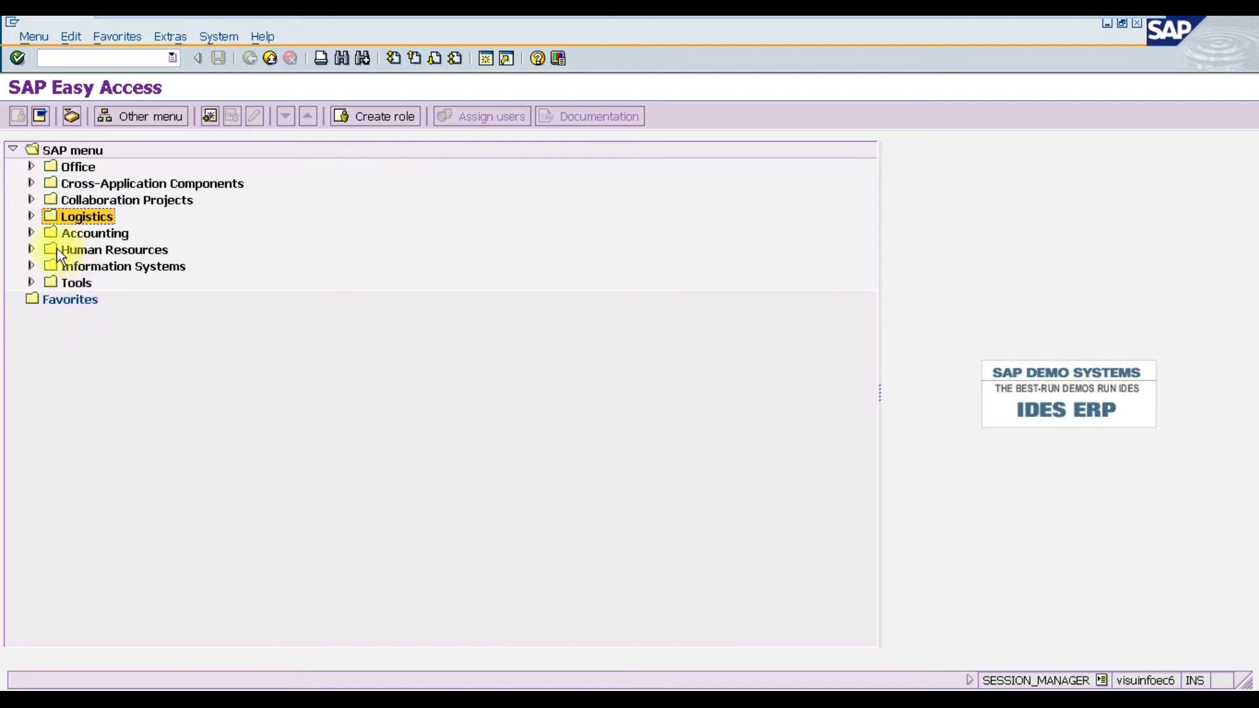
click(30, 216)
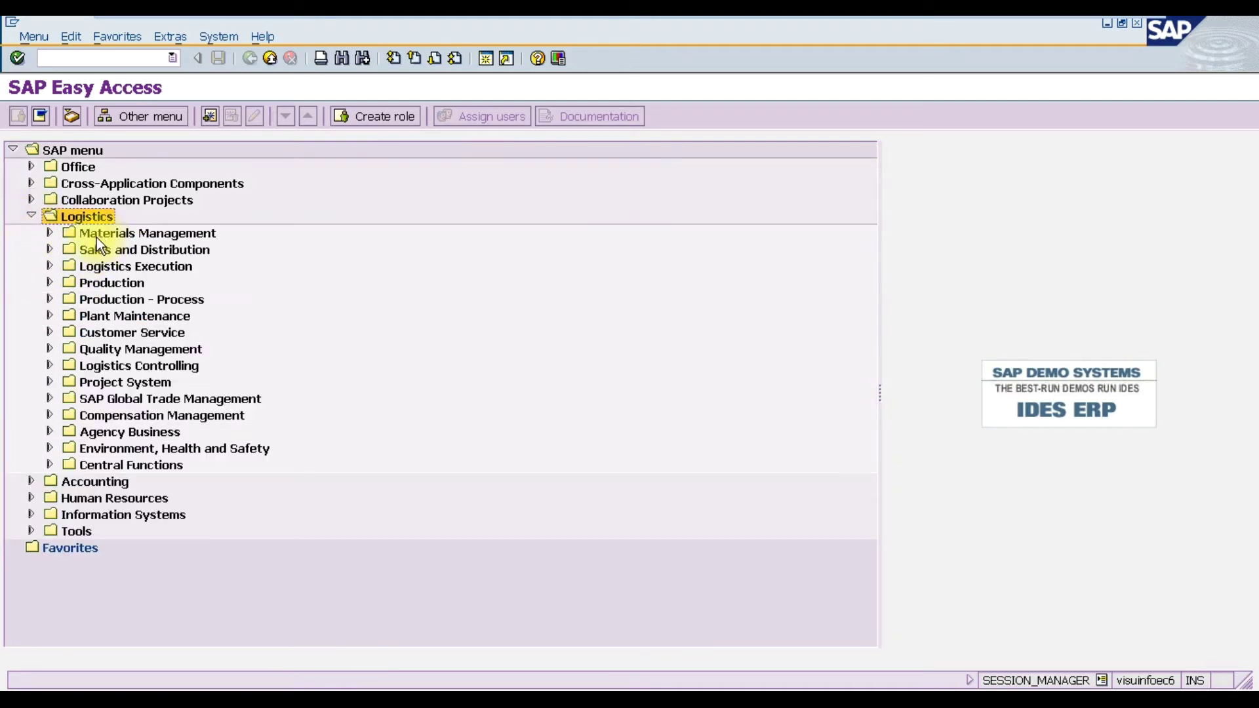
click(62, 237)
click(50, 233)
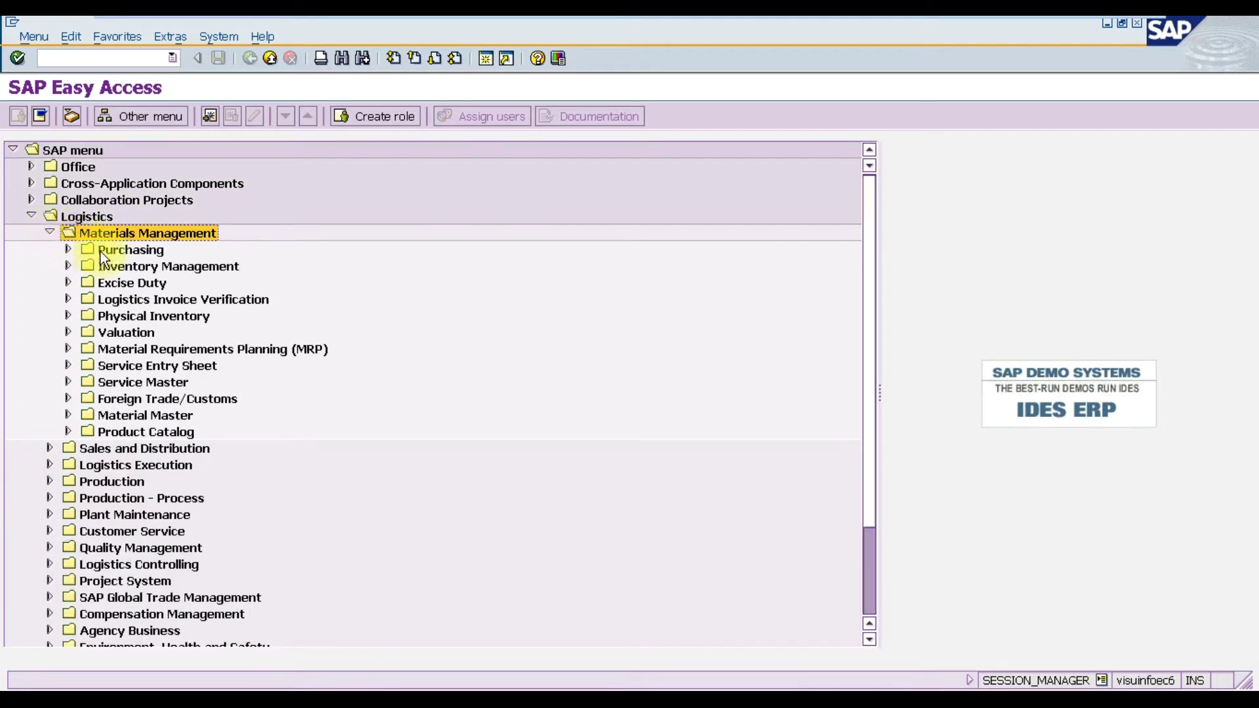
click(144, 252)
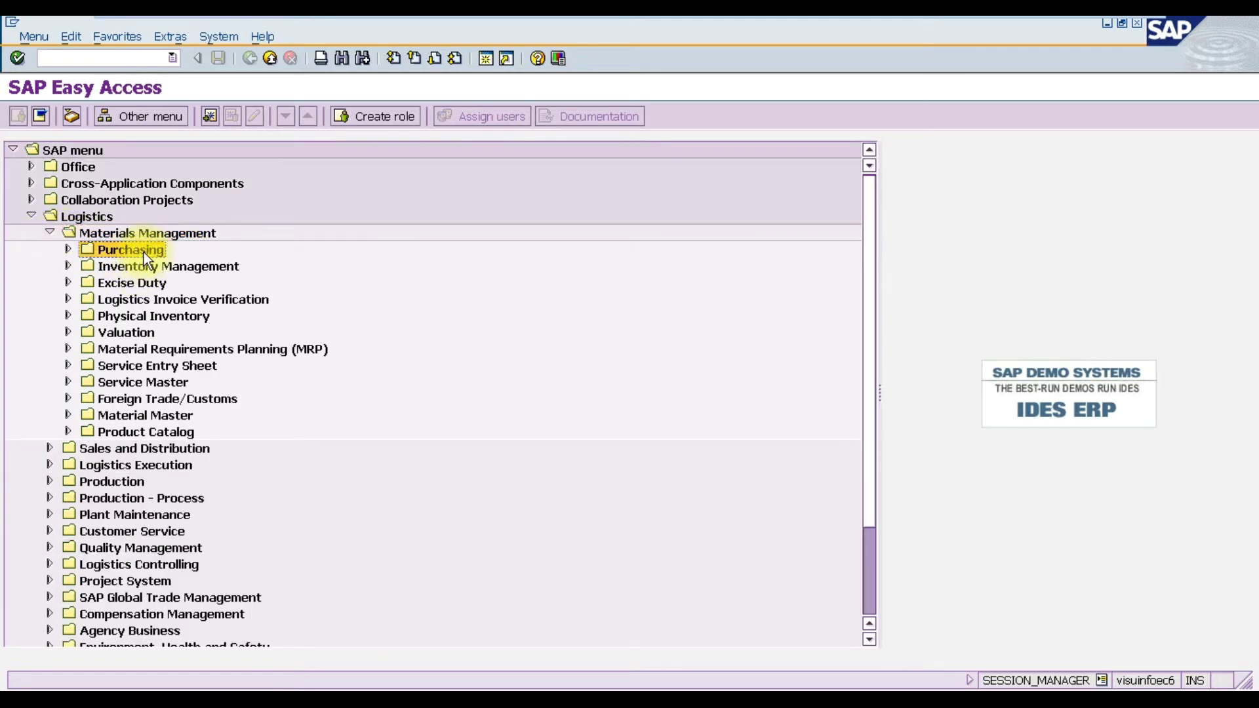
click(69, 250)
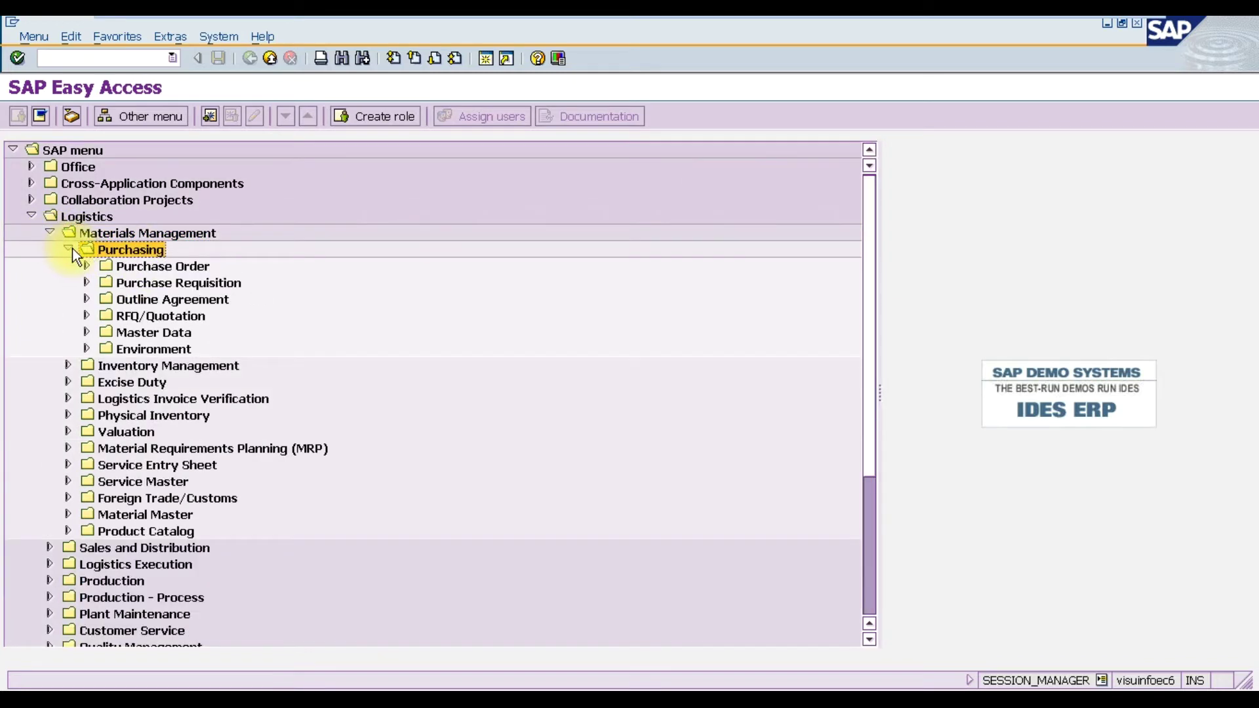
Expand Purchase Order and its Create folder, and start transaction ME21N - Vendor/Supplying Plant Known
click(130, 268)
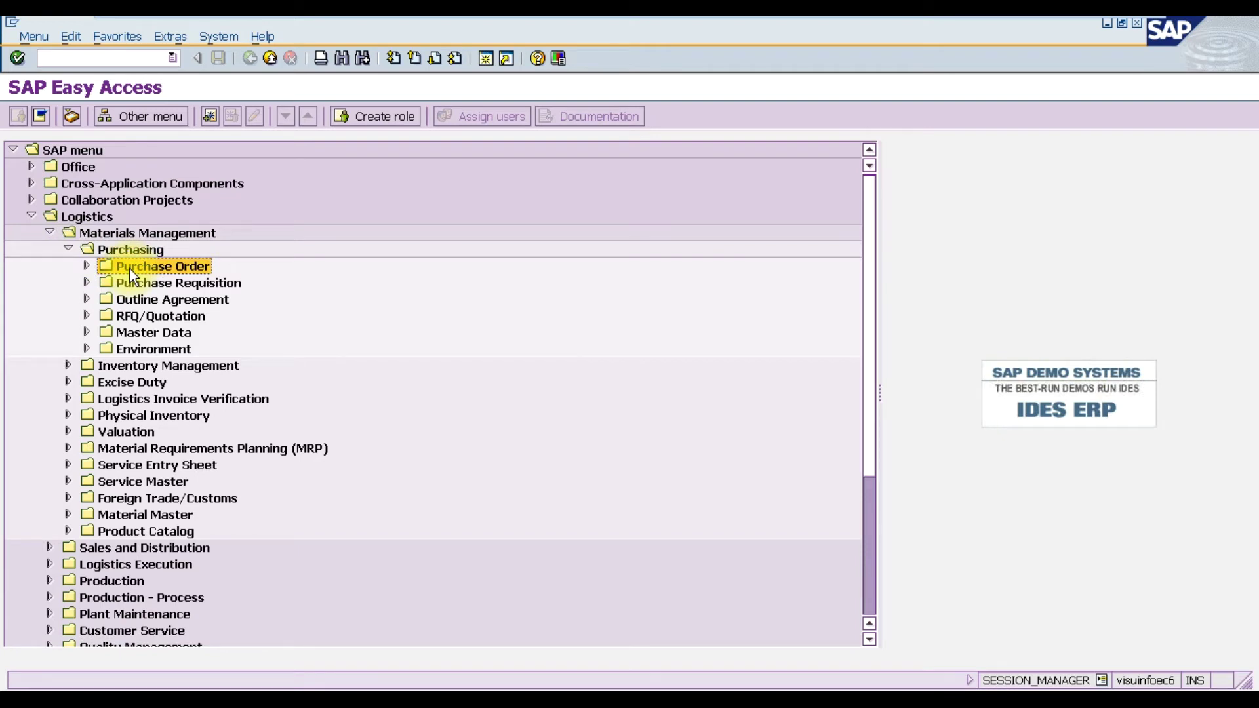
click(87, 266)
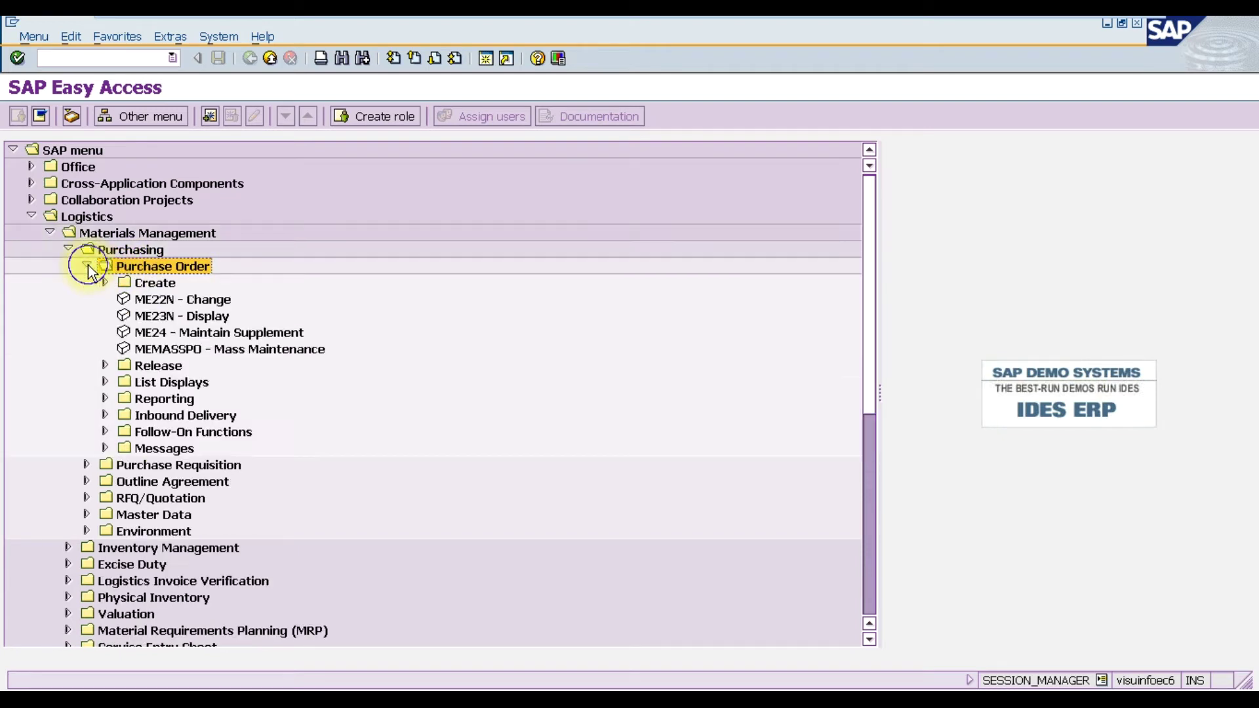
click(123, 286)
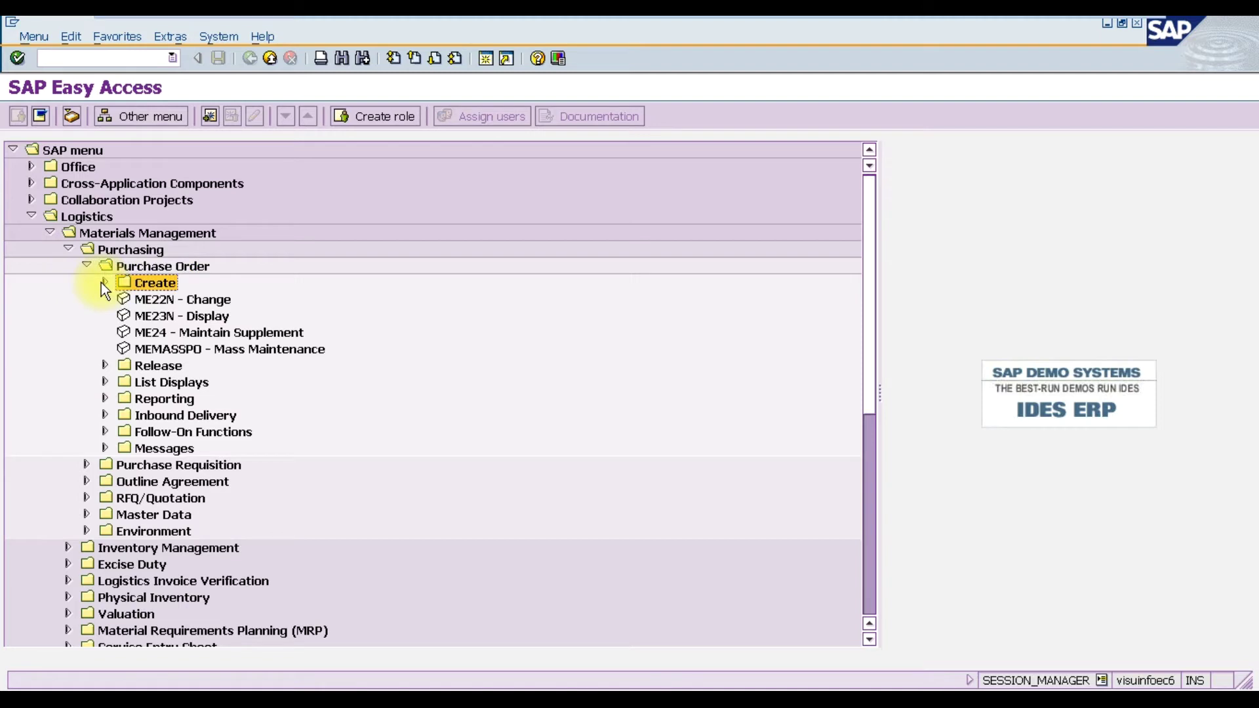
click(102, 282)
click(189, 303)
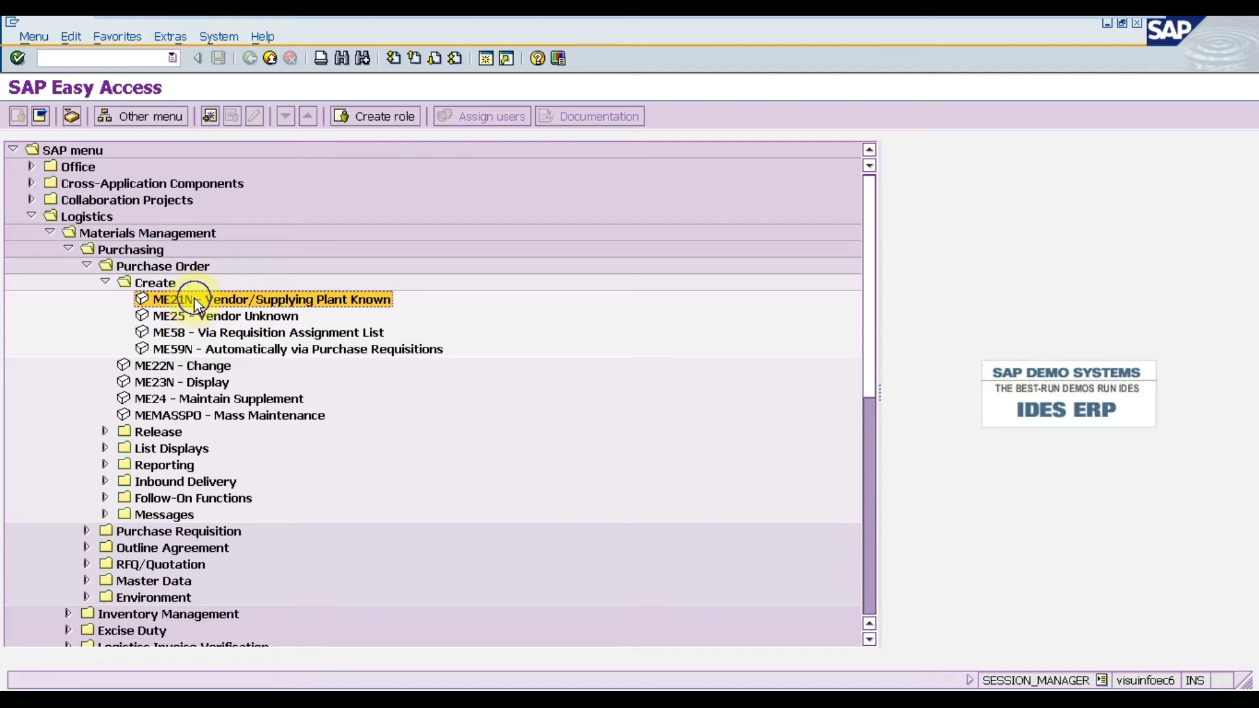
double_click(194, 298)
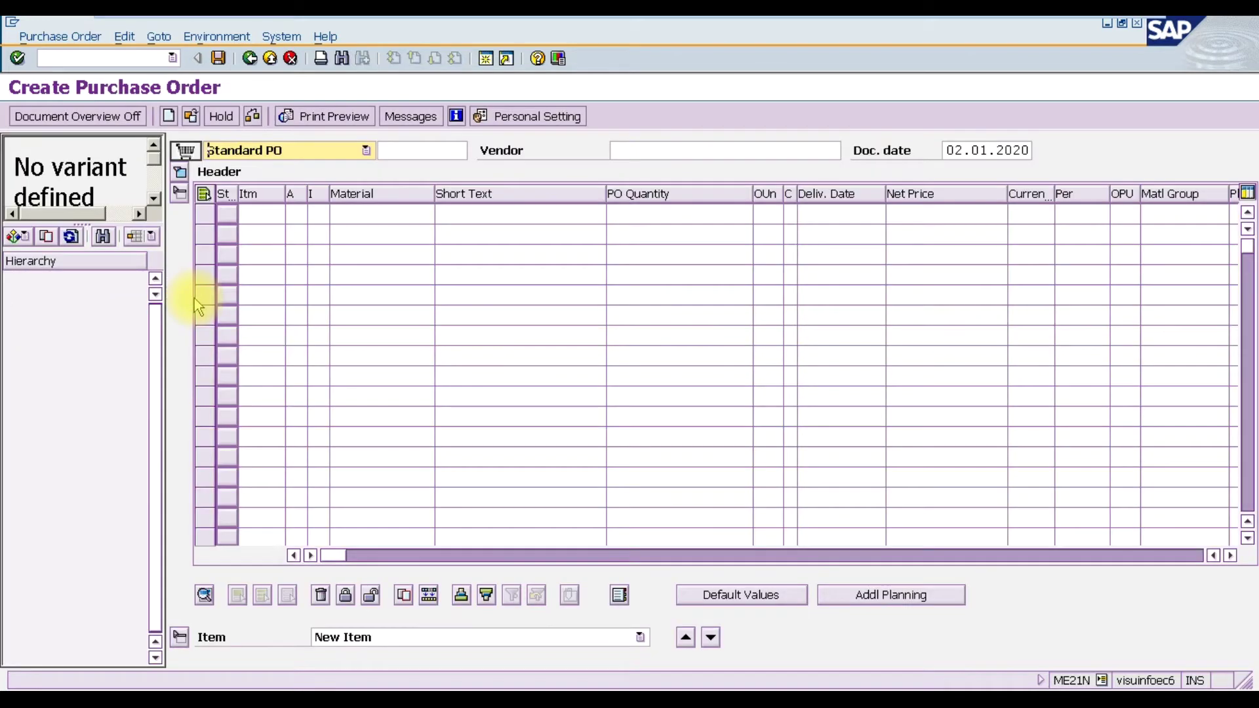
Open the purchase requisition selection for the document overview and search for requisition numbers with purchasing organization MD12
click(22, 236)
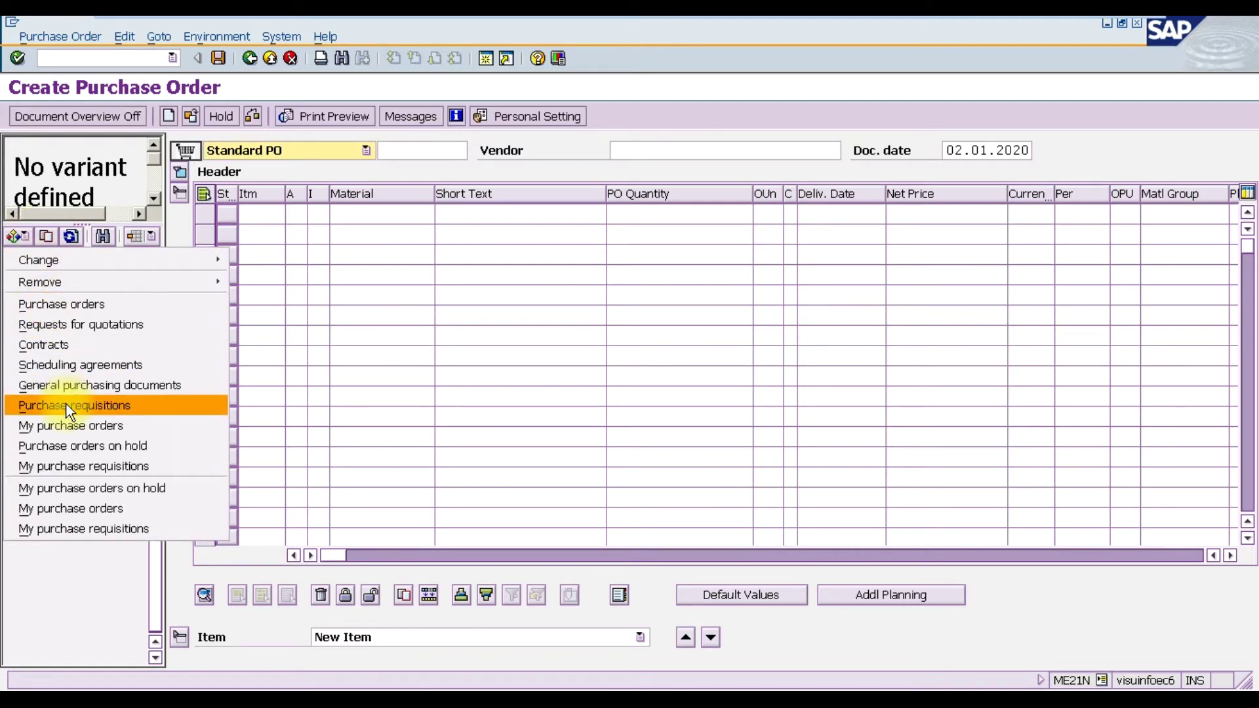
click(66, 406)
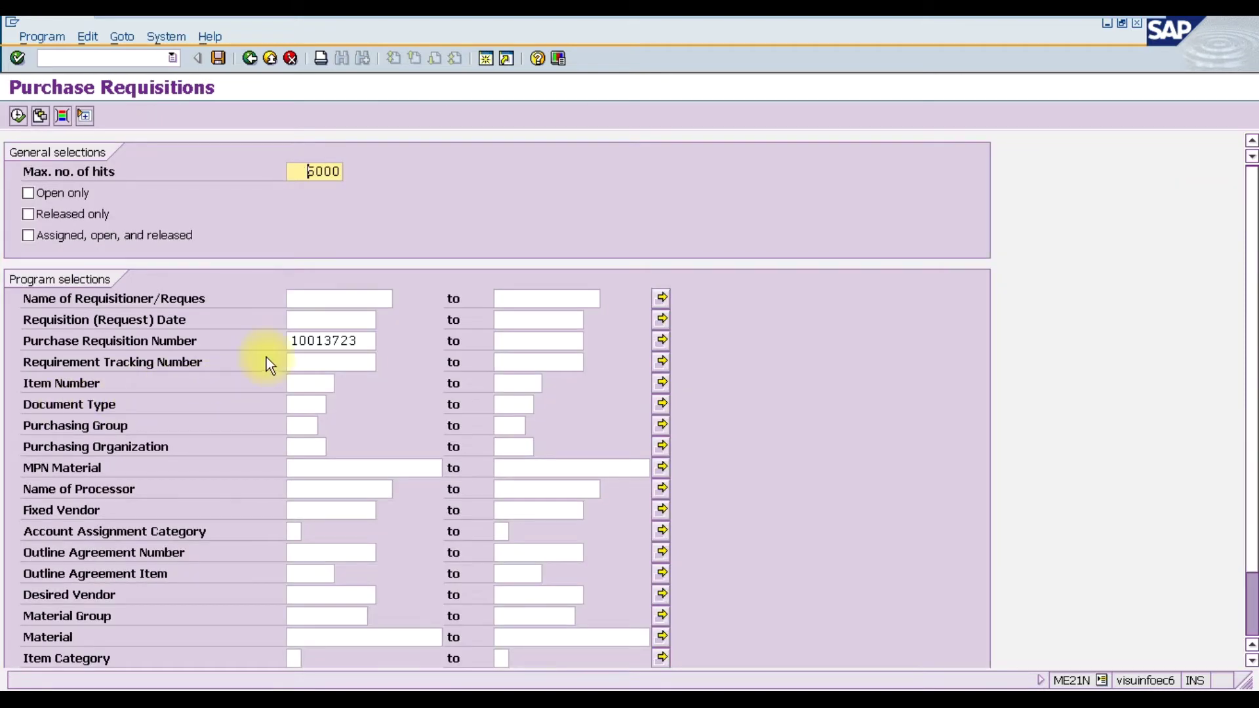
click(328, 339)
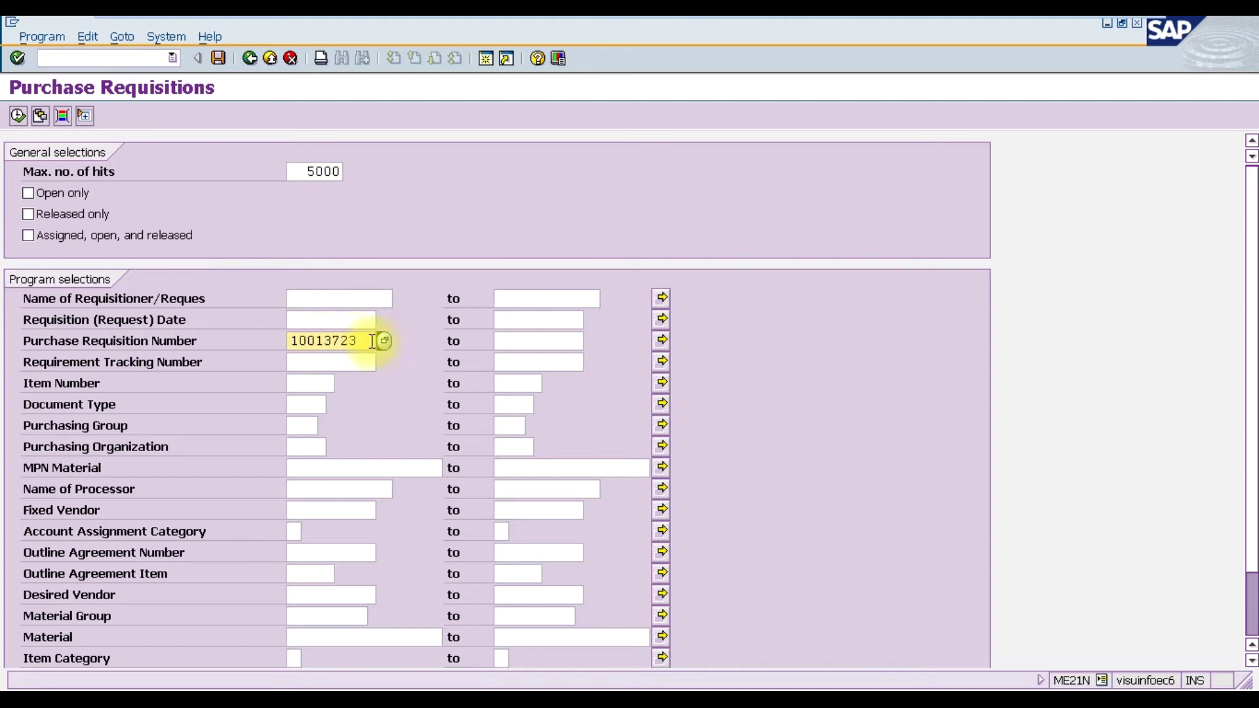
click(383, 343)
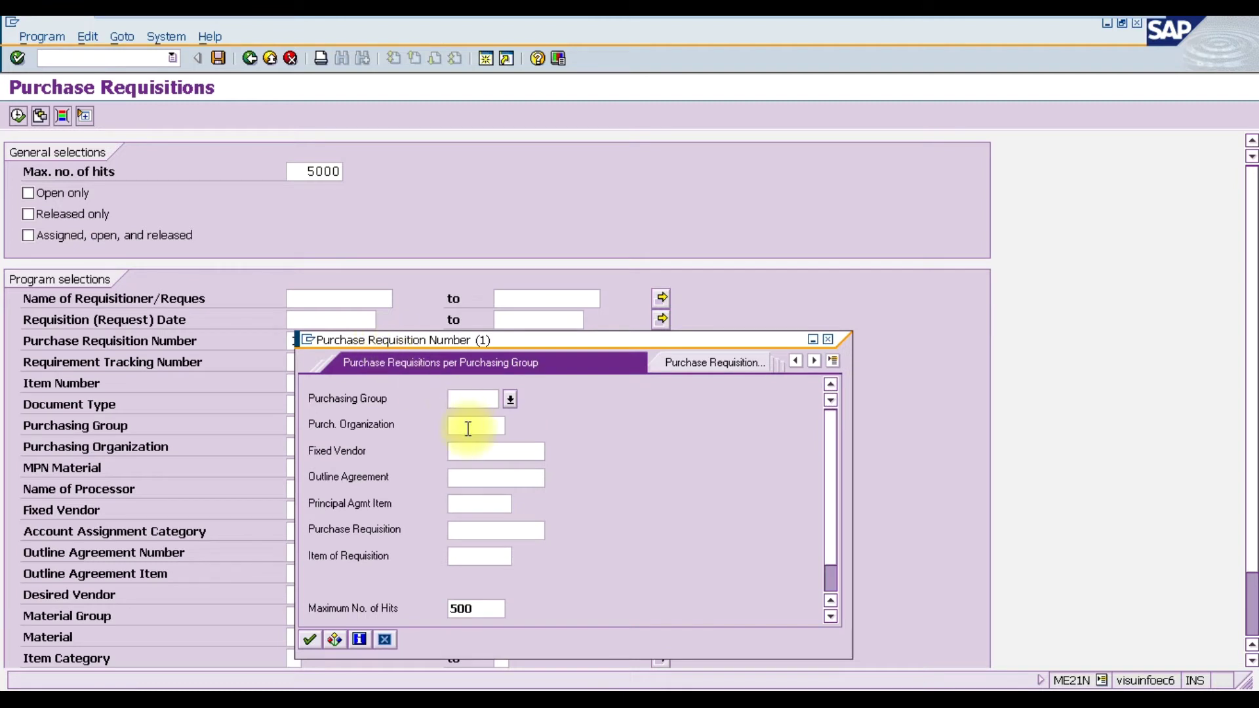
click(834, 361)
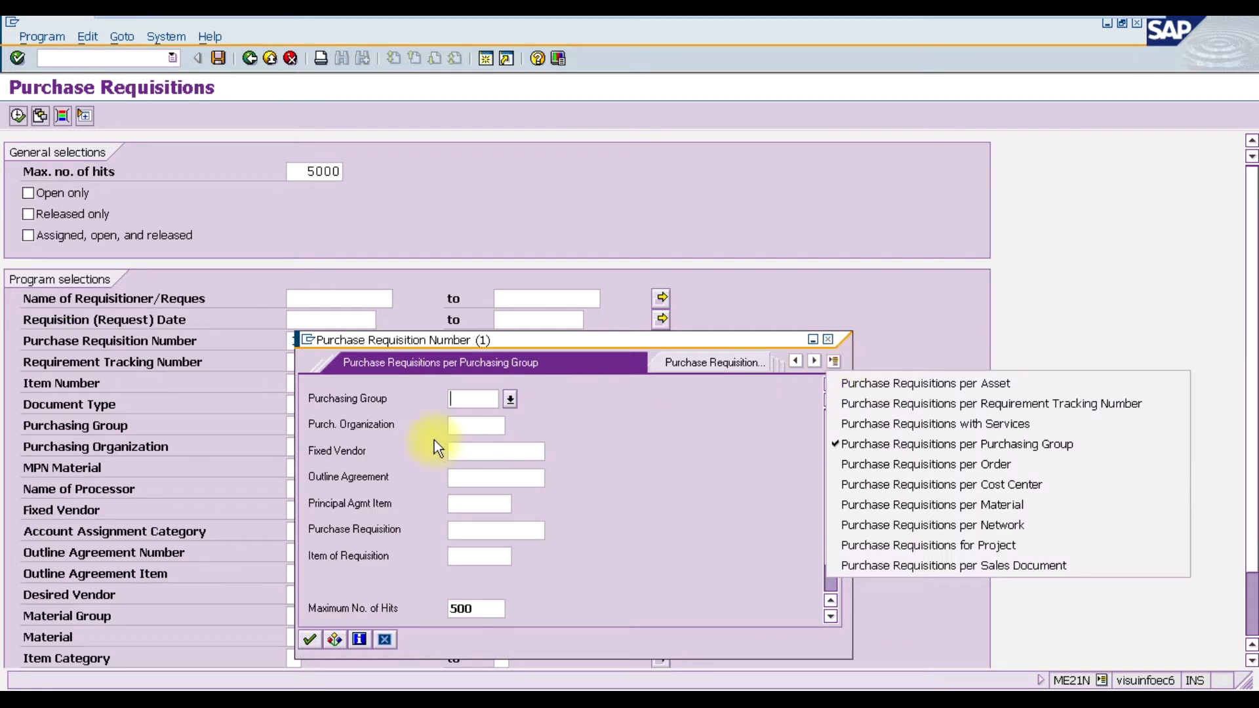
click(461, 424)
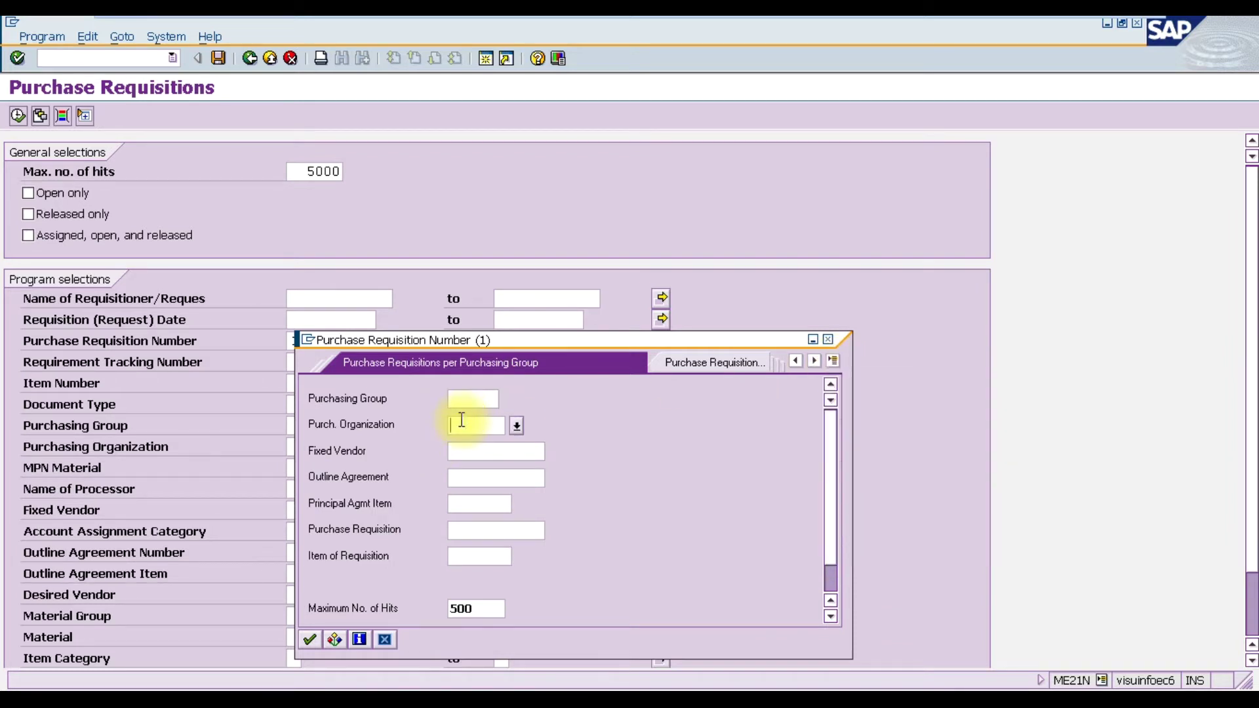
text(MD12)
key(Return)
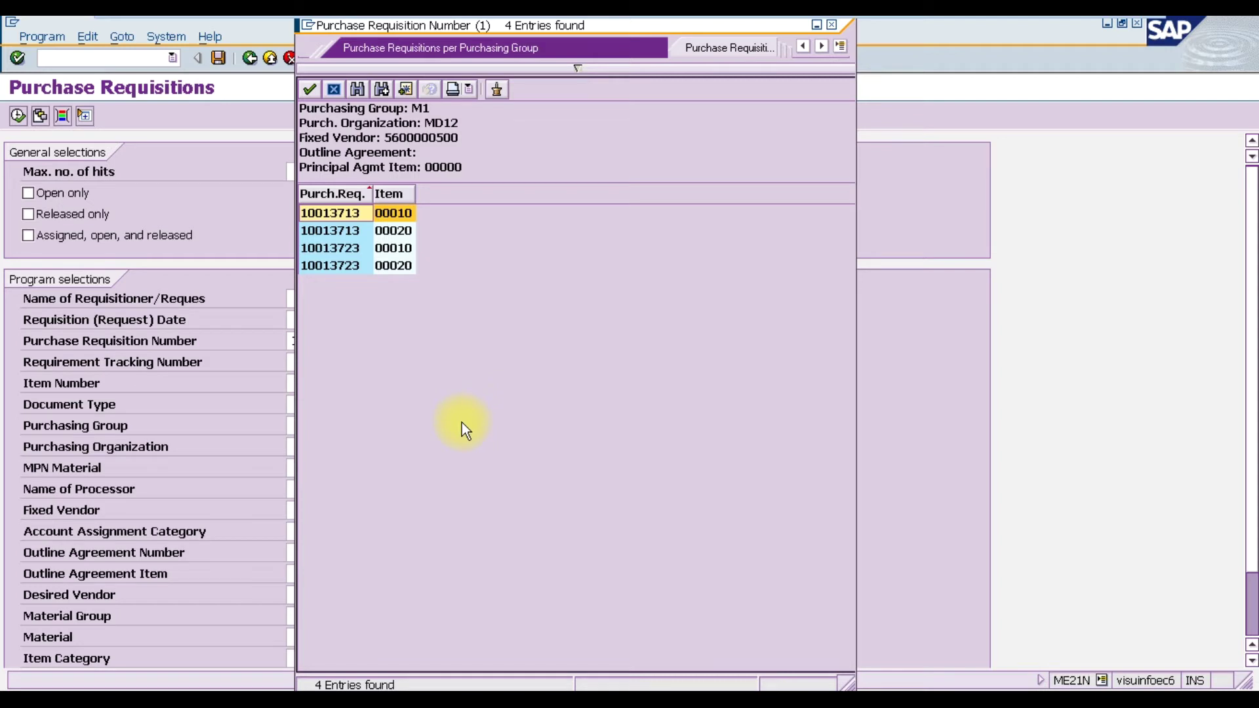
Choose item 00010 of the second requisition in the hit list and execute the selection
click(352, 251)
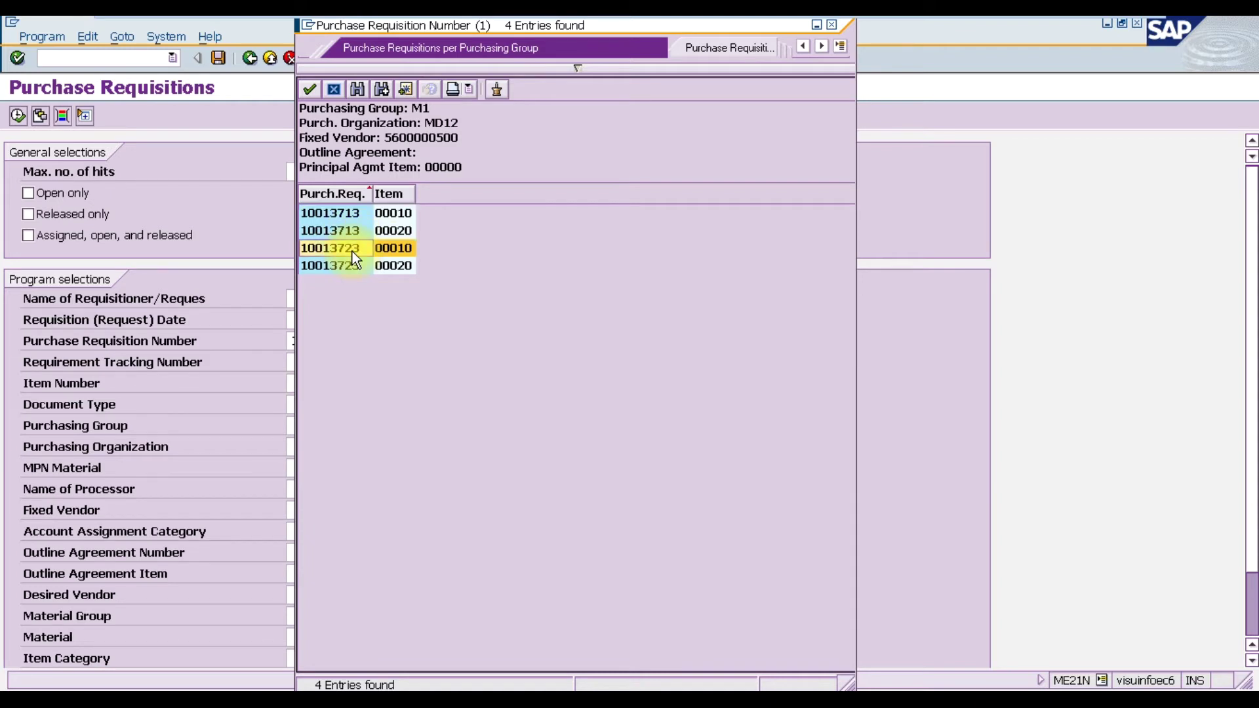
double_click(352, 251)
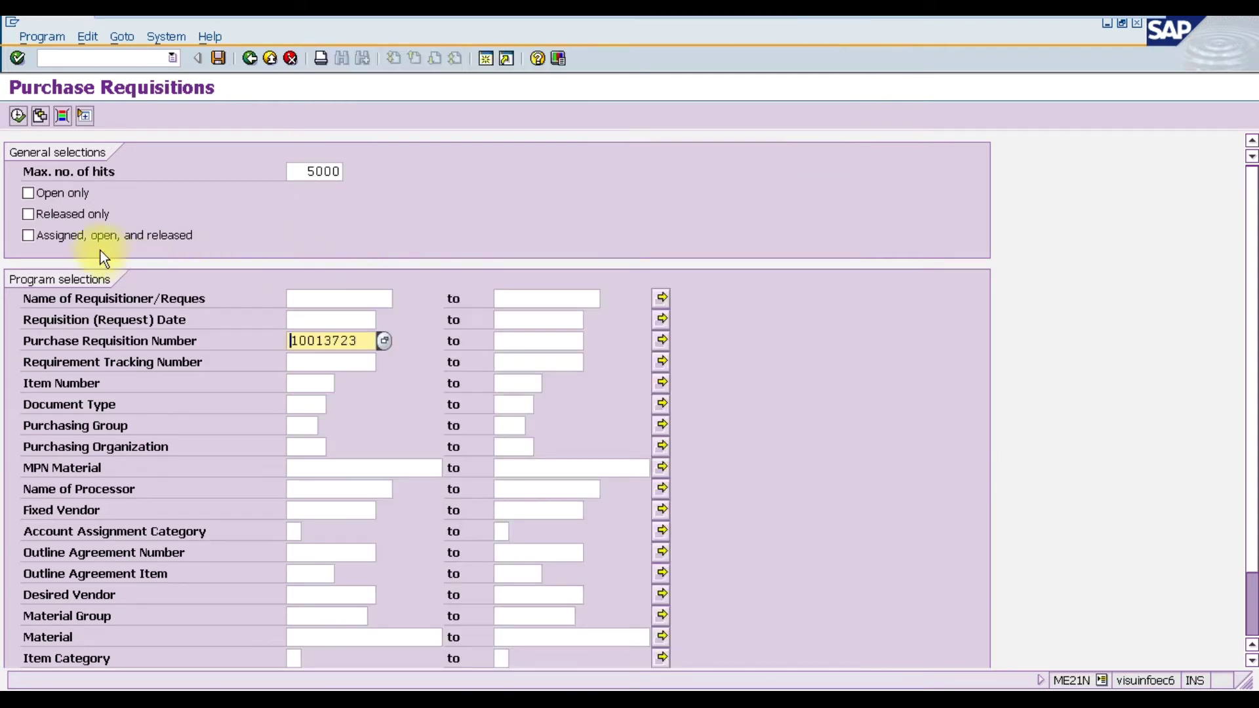
click(16, 118)
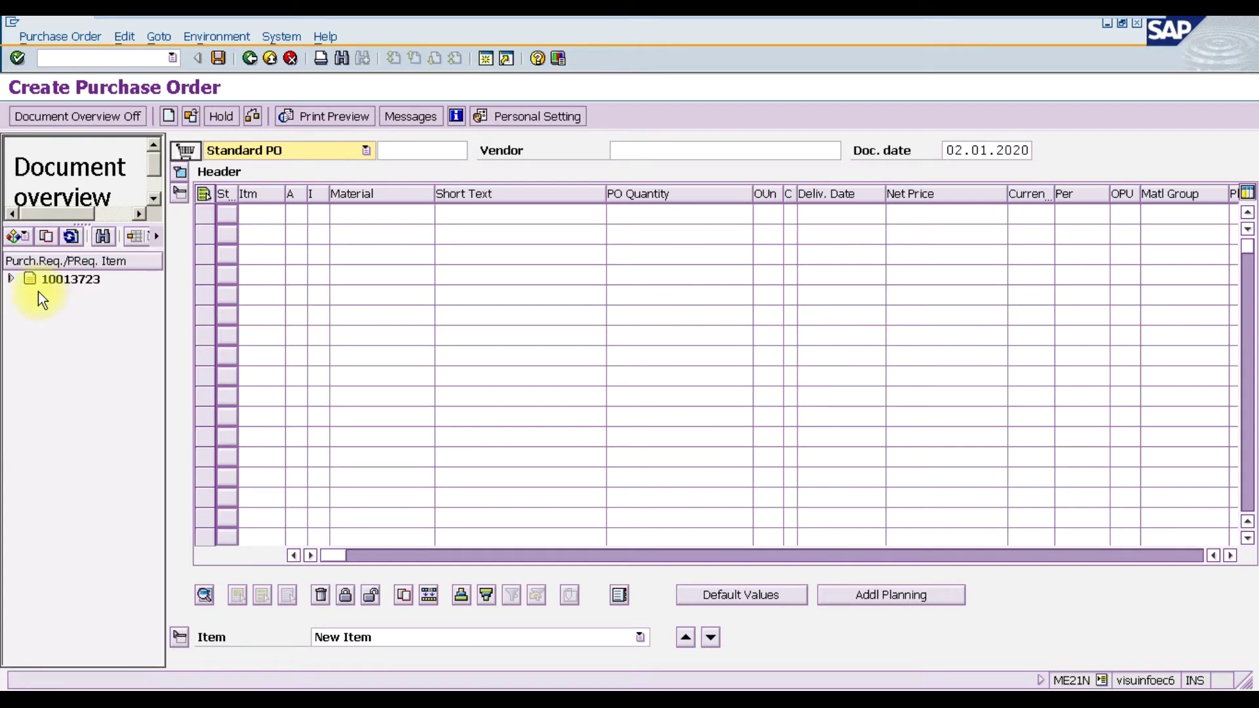
Expand the requisition in the document overview and adopt the whole requisition into the standard purchase order
click(14, 278)
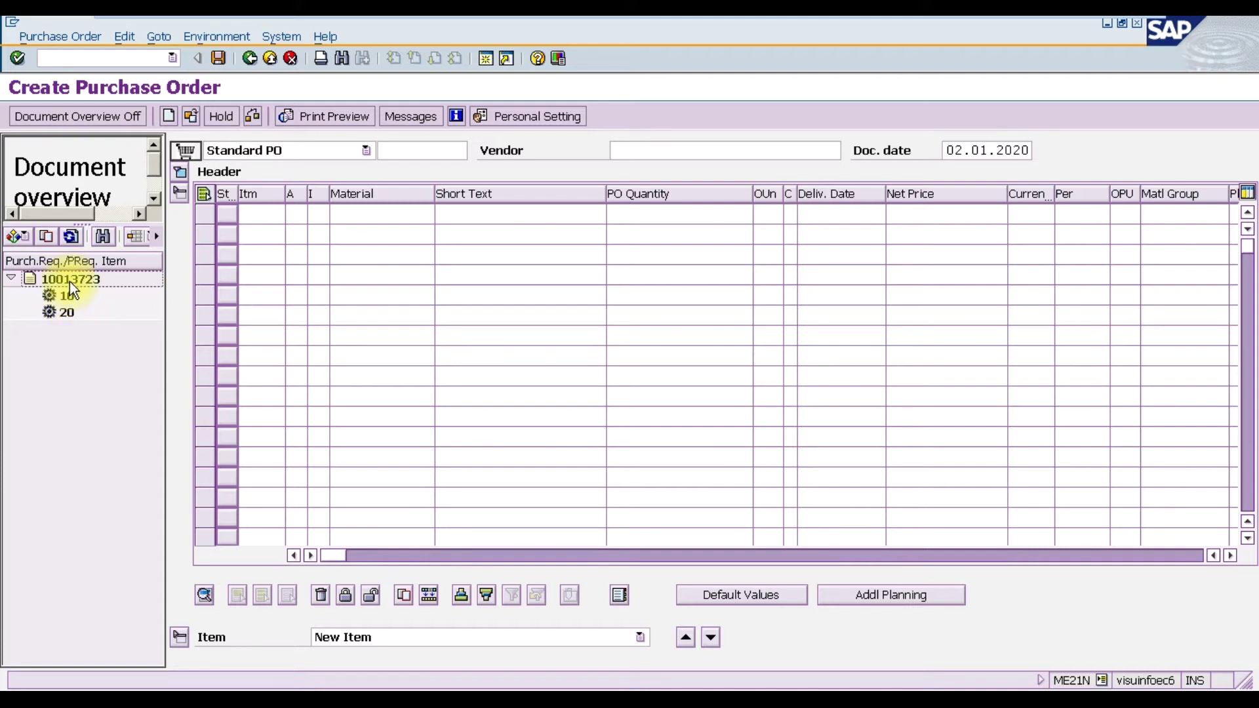
drag(69, 280, 180, 161)
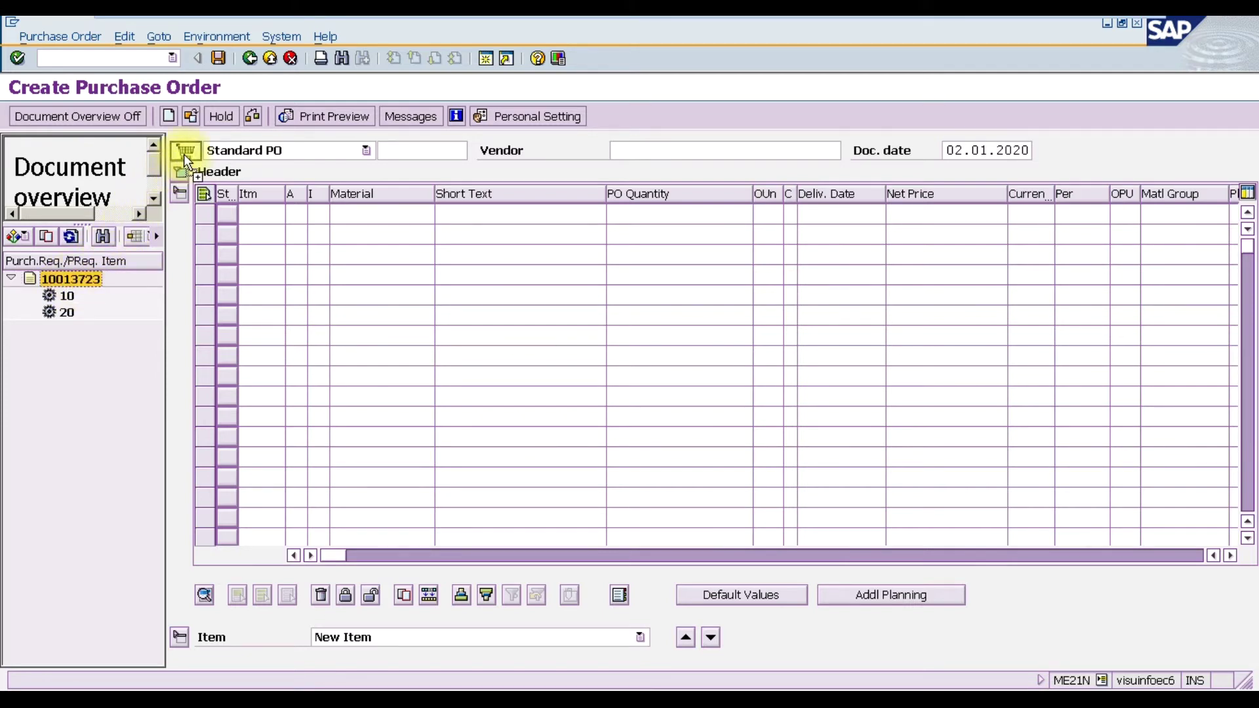
drag(184, 155, 184, 156)
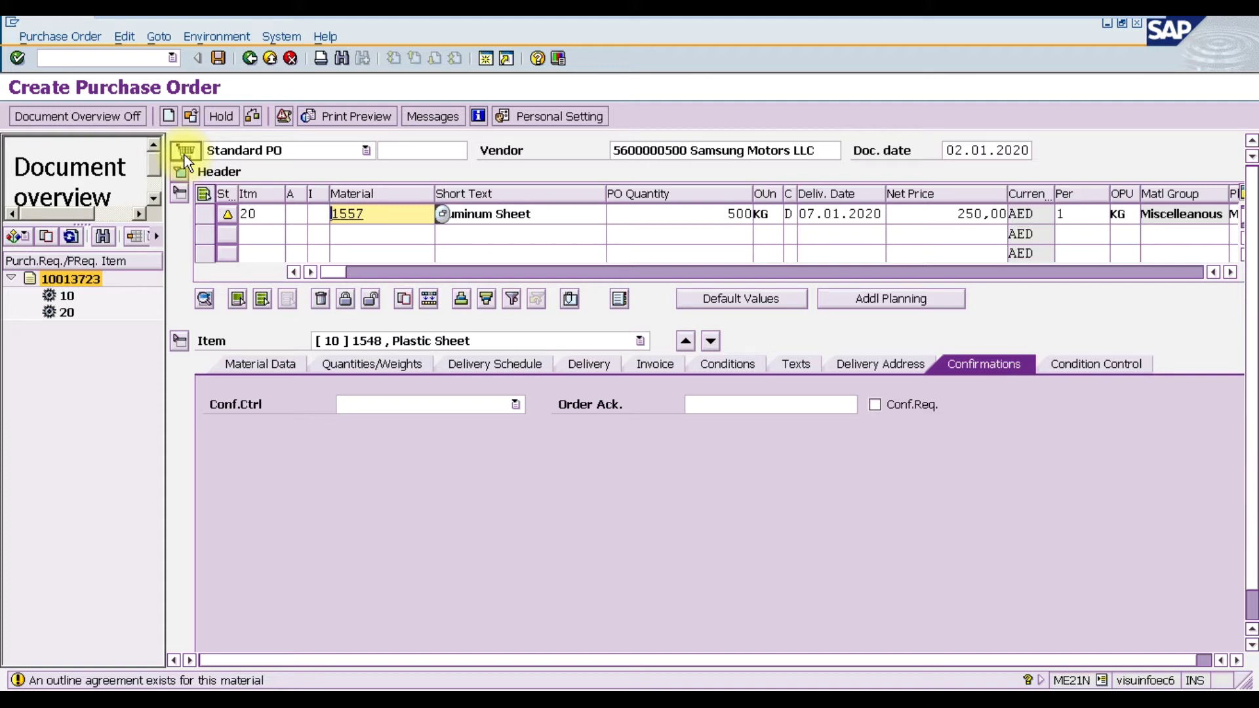
Collapse the item details and examine the adopted lines in the item overview from the first item on
click(180, 341)
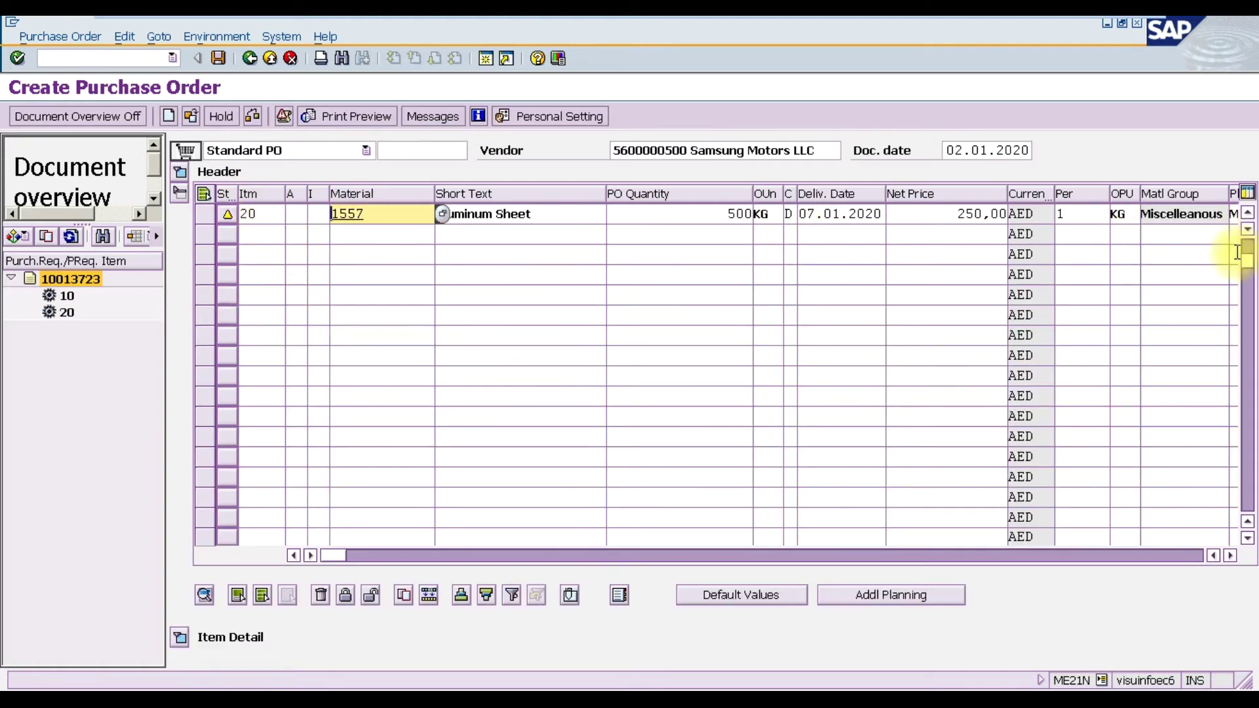
drag(1252, 266, 1245, 239)
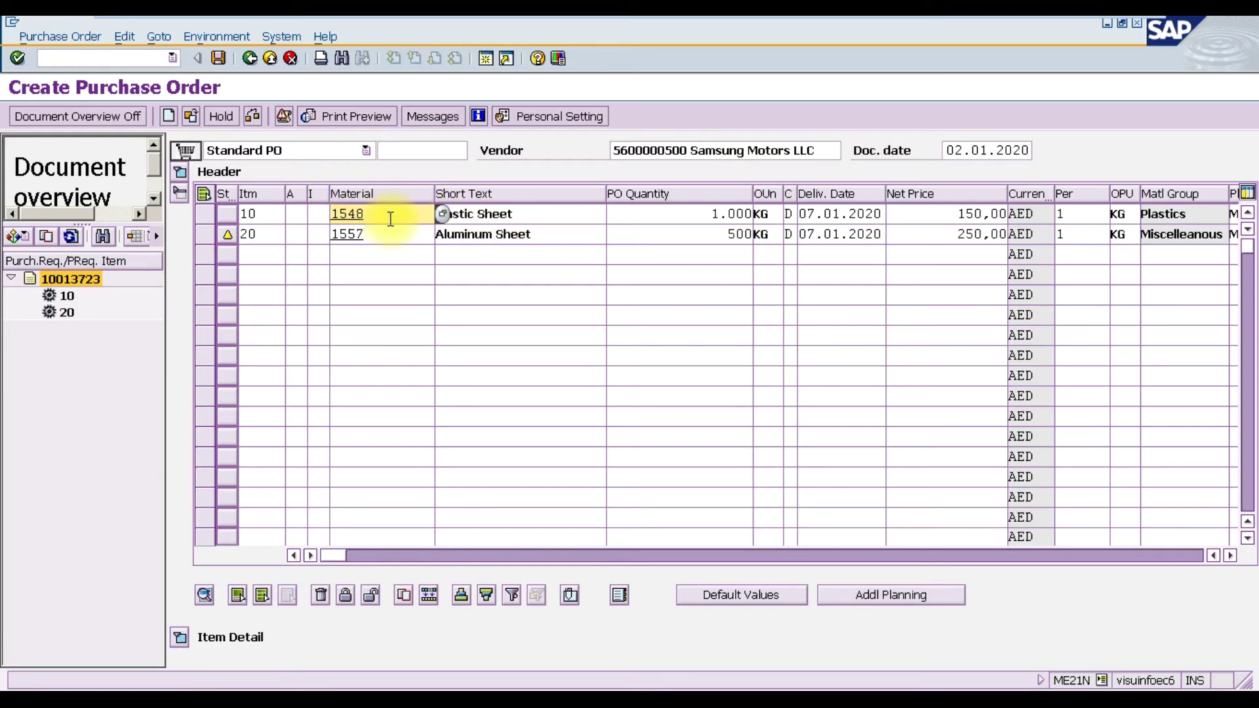
click(521, 211)
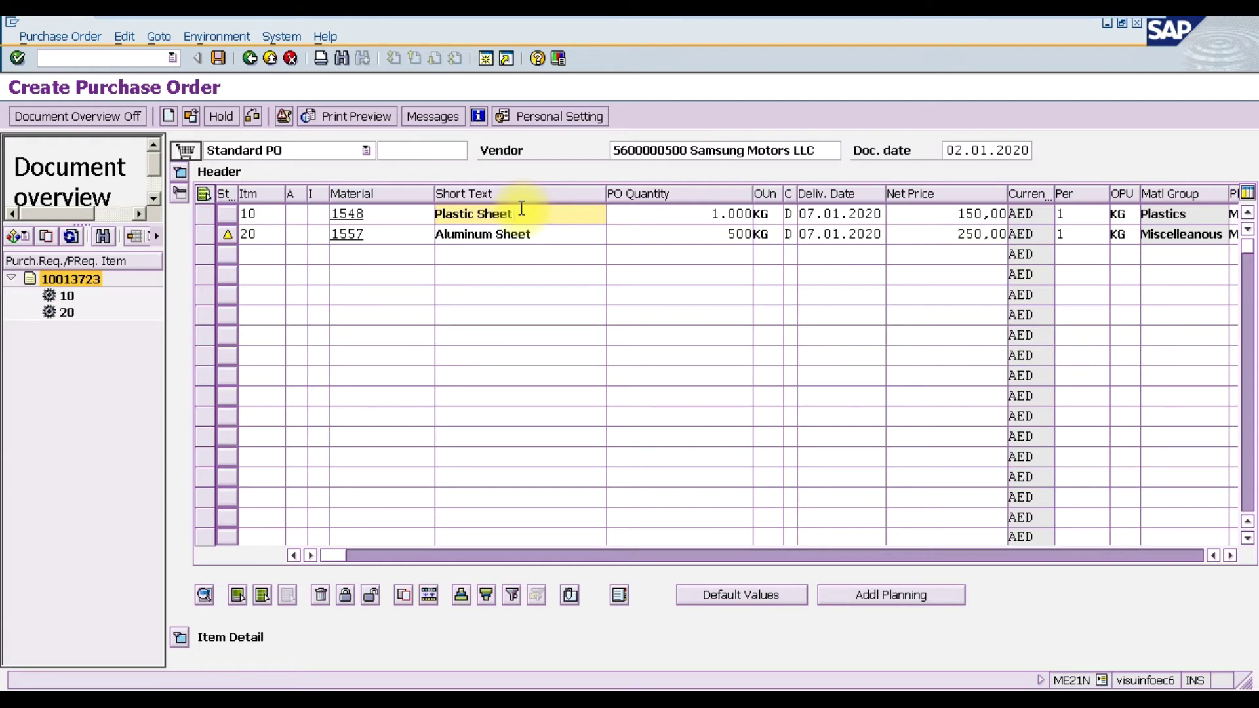
Expand the details of item 10, Plastic Sheet, and examine its material data, quantities and weights, delivery schedule and delivery settings
click(181, 636)
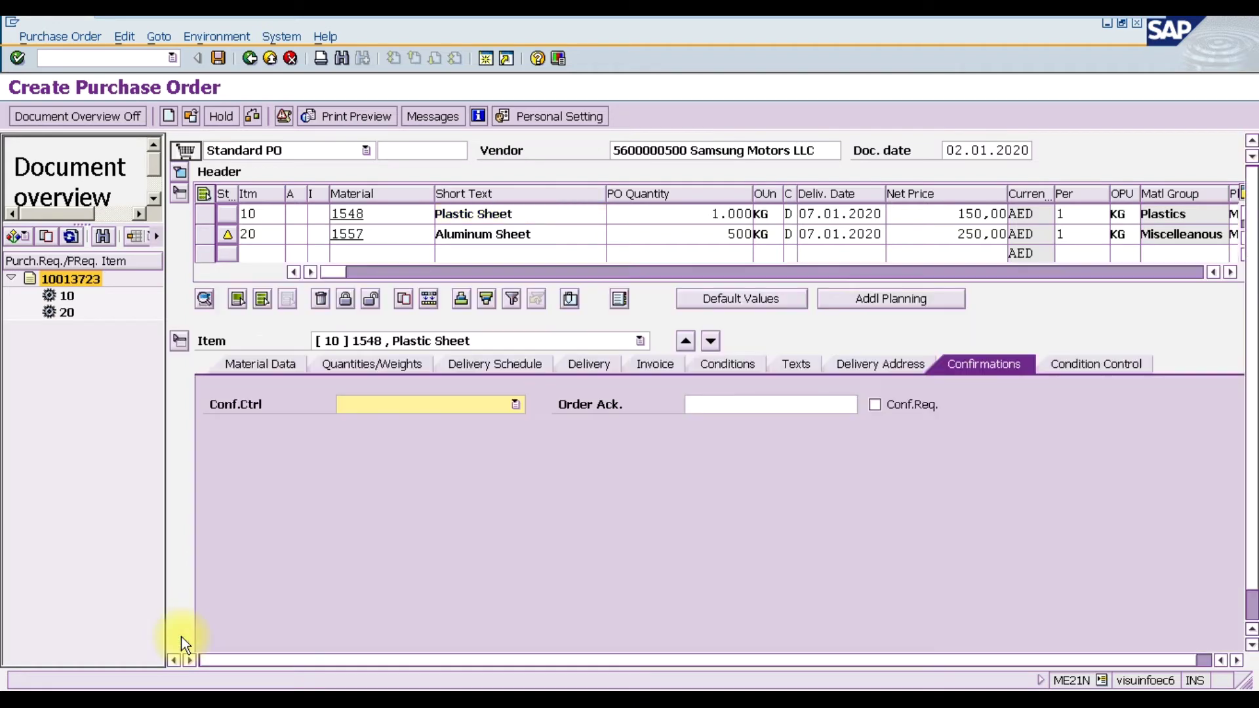
click(407, 398)
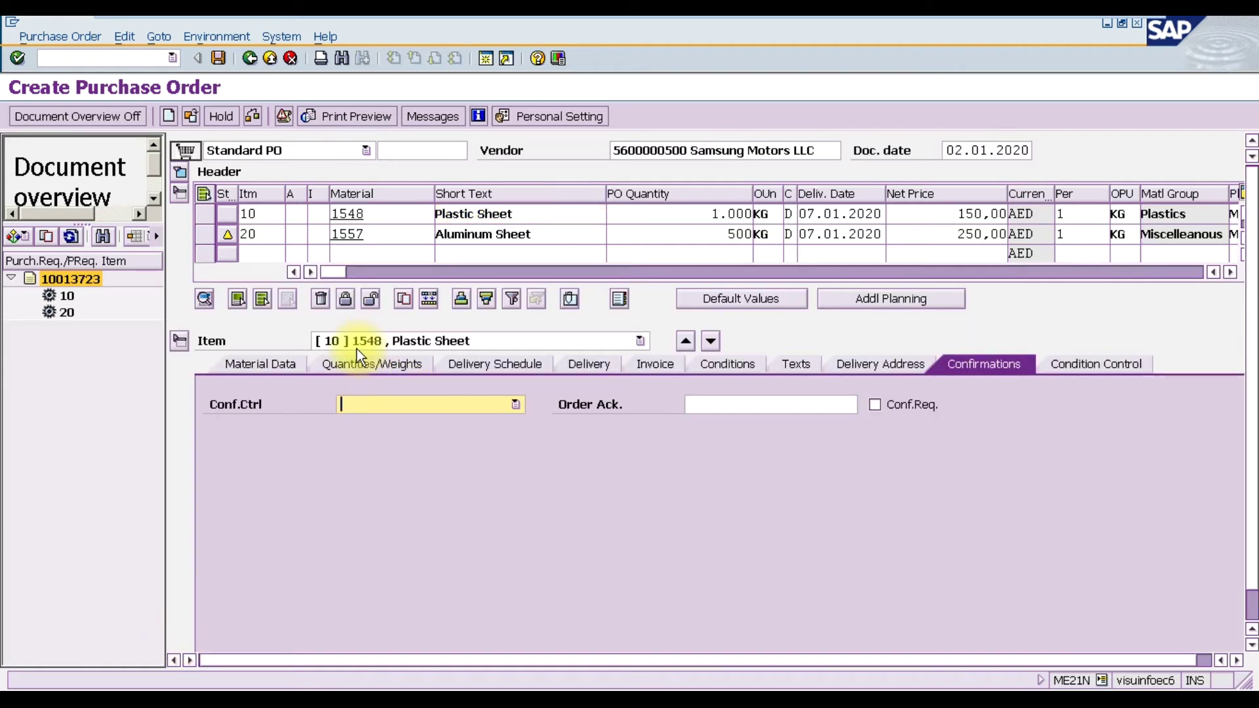
click(414, 342)
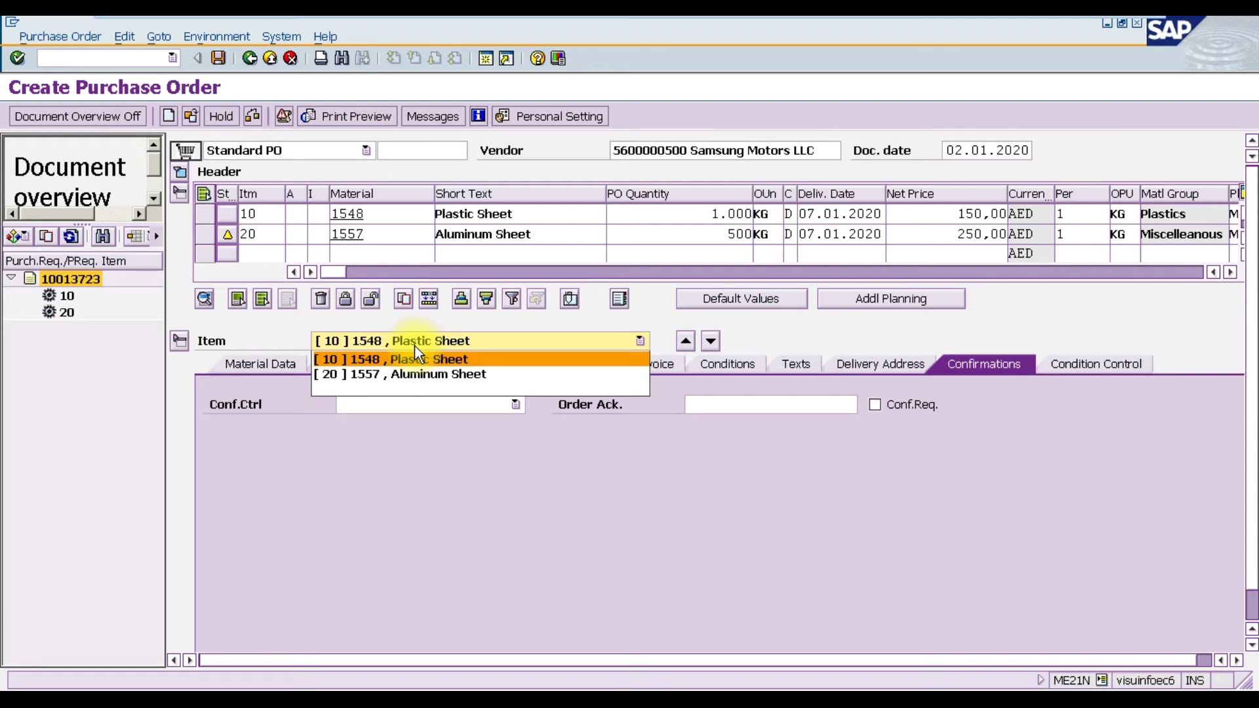
click(387, 358)
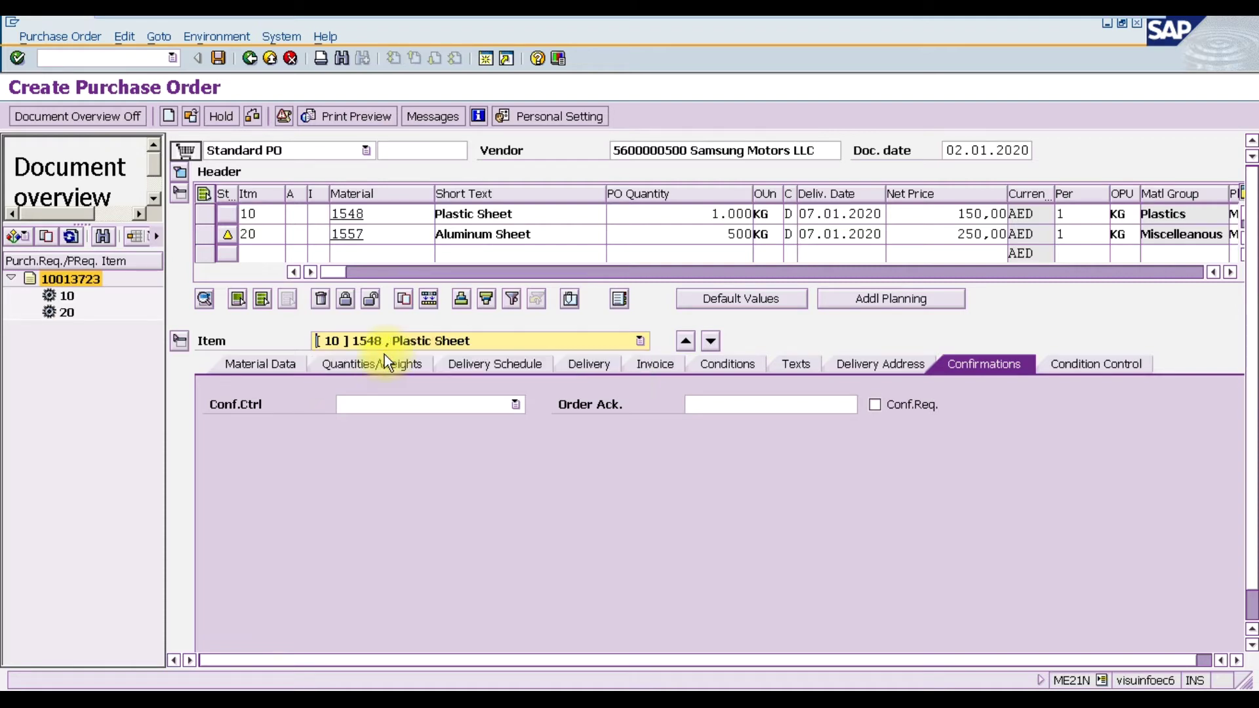
click(287, 365)
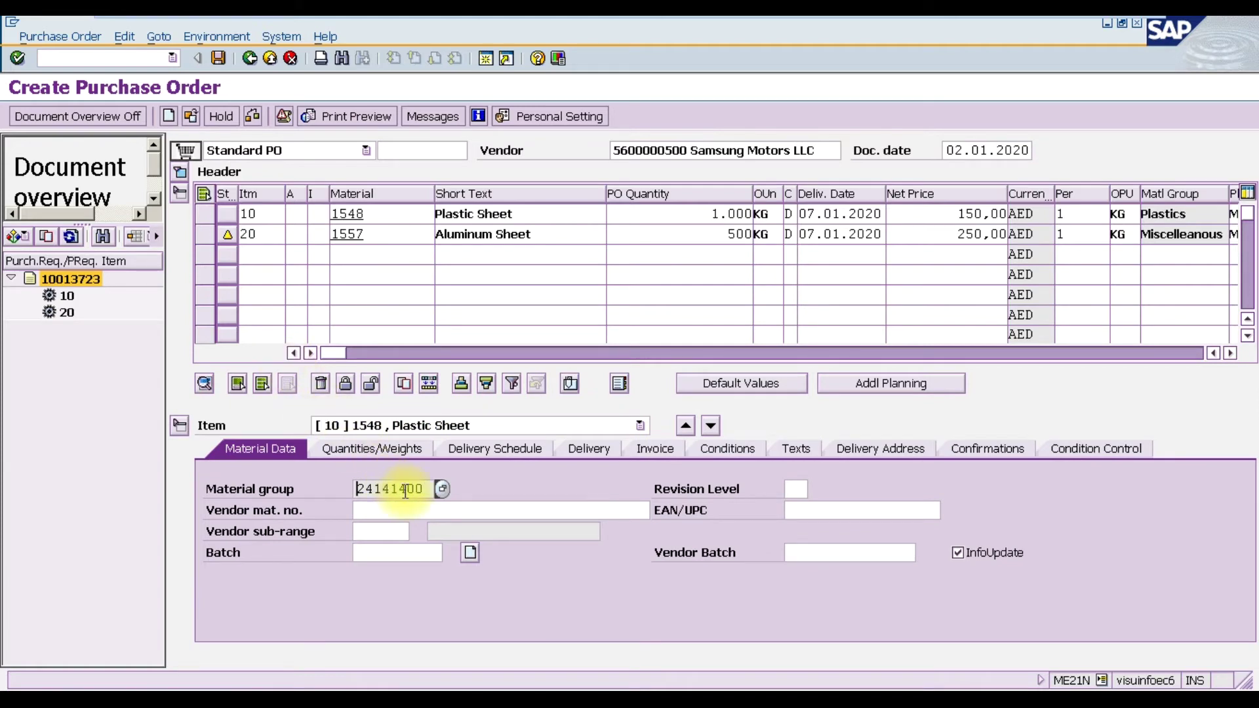
click(388, 451)
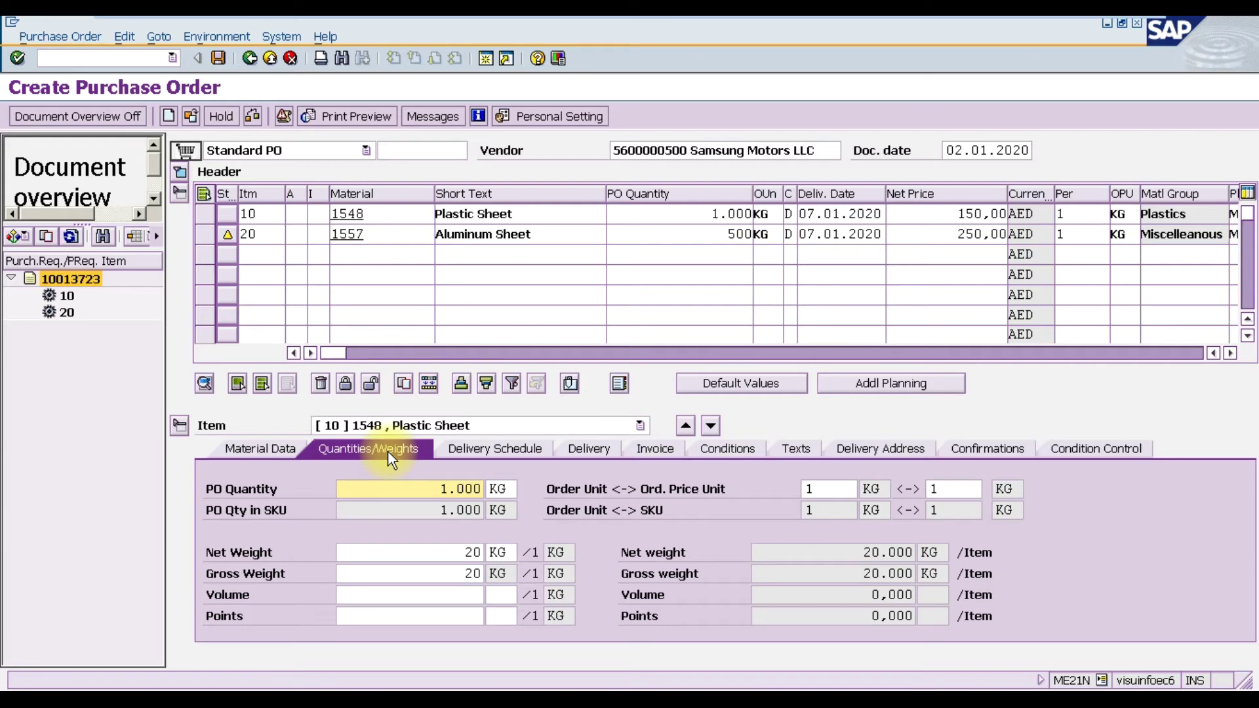
click(494, 448)
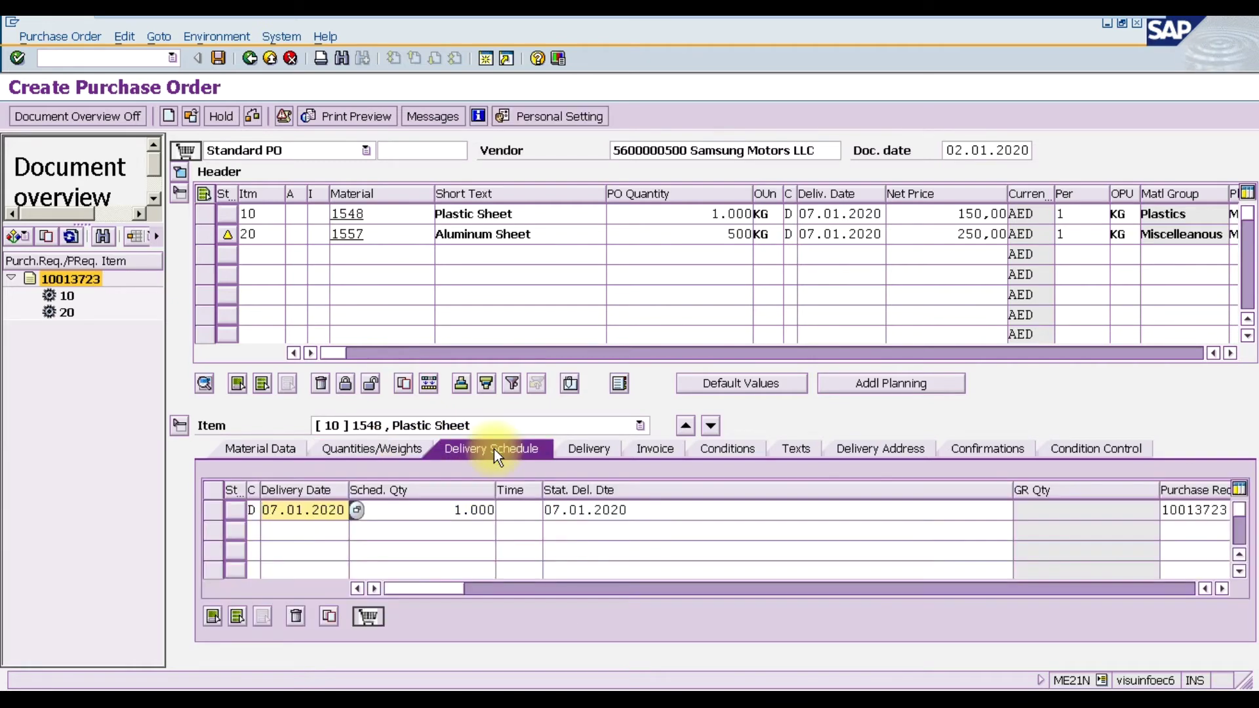
click(569, 450)
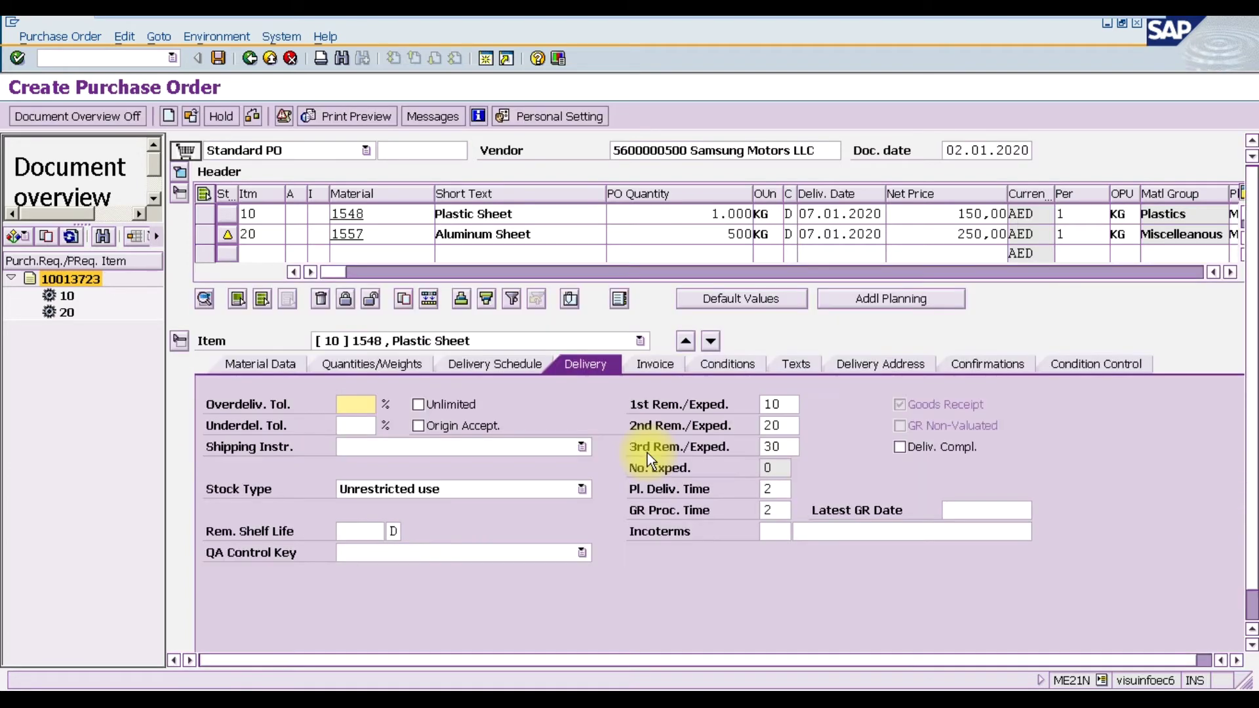
Examine the invoice settings of item 10, Plastic Sheet, and its pricing conditions for gross price and freight
click(644, 363)
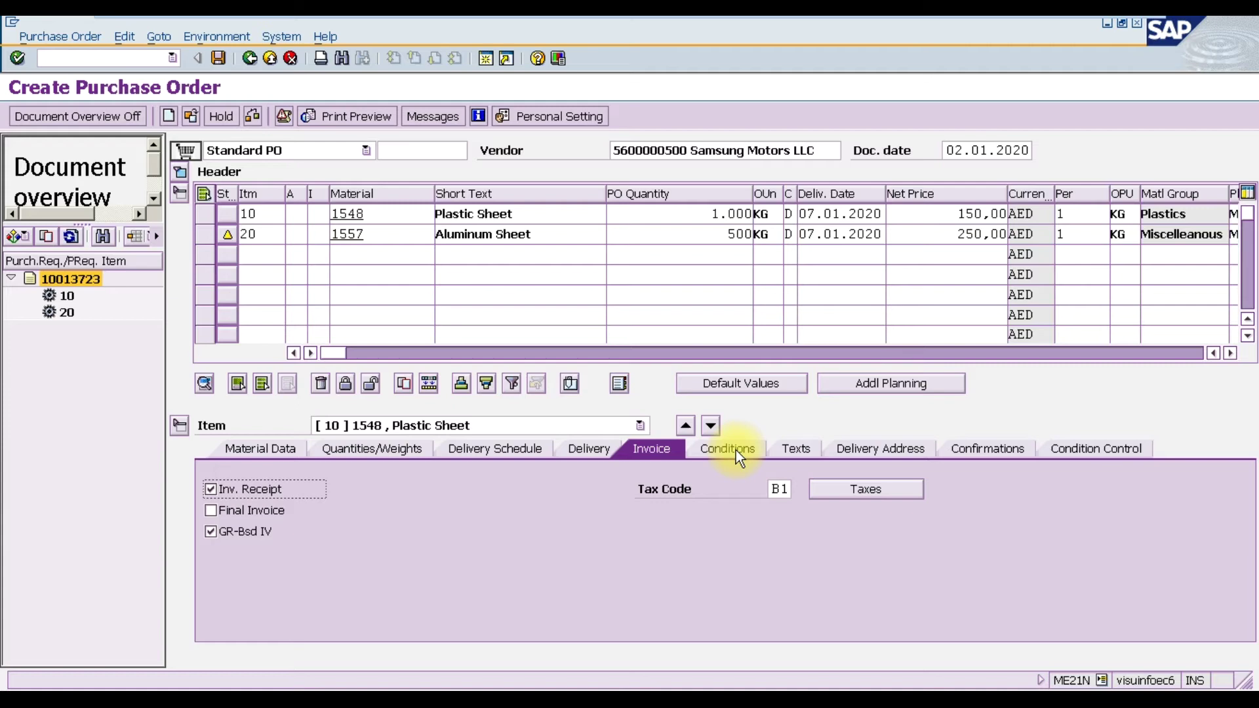
click(736, 449)
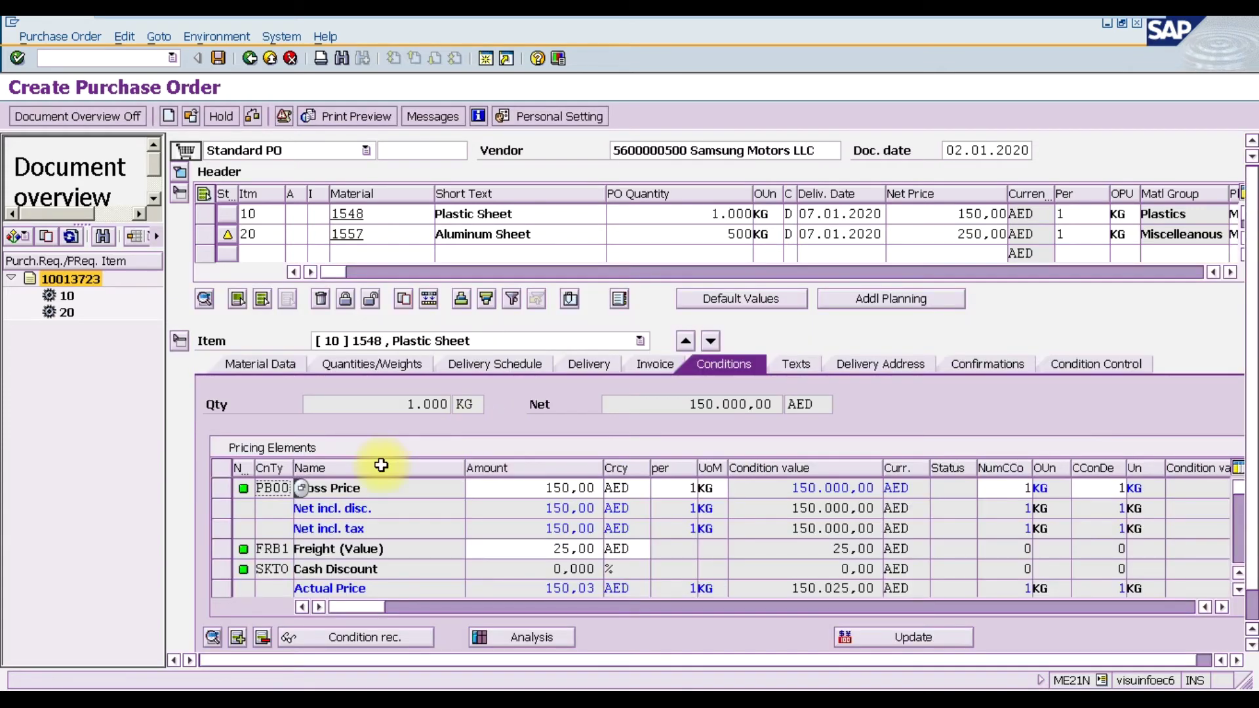
click(387, 486)
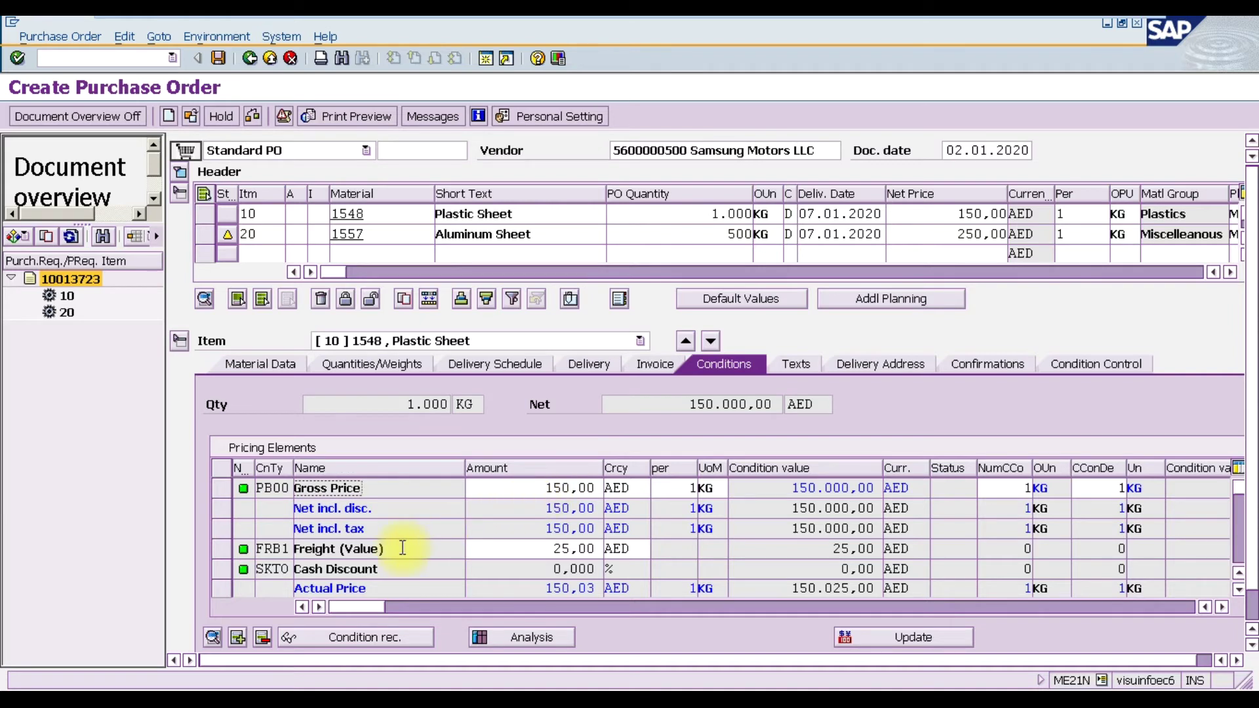
click(488, 548)
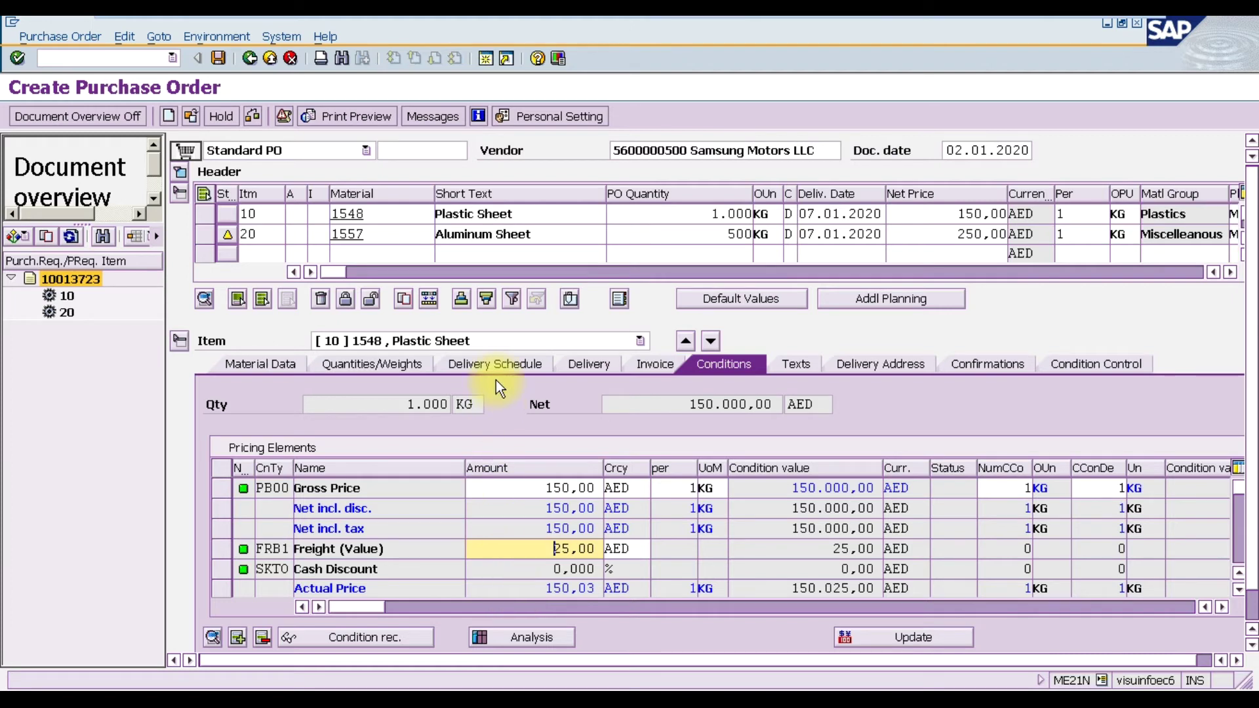
Switch the item details to item 20, Aluminum Sheet, and examine its pricing conditions, texts and delivery address
click(473, 339)
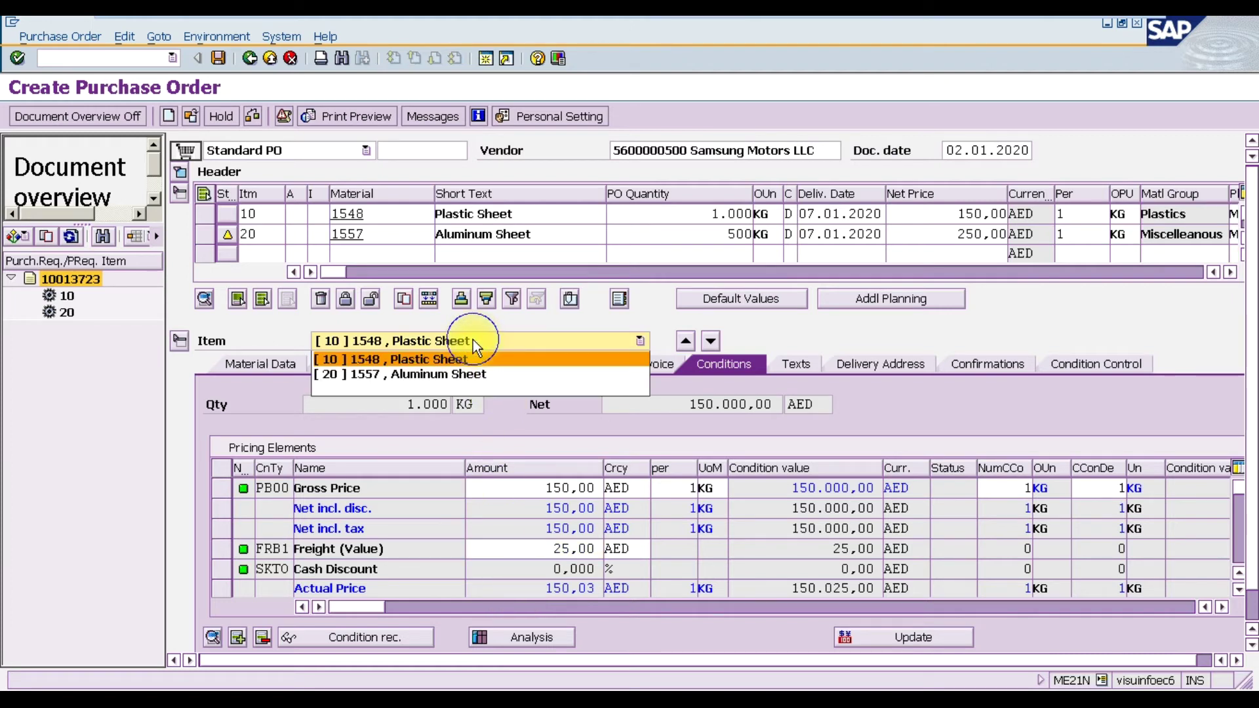
click(460, 373)
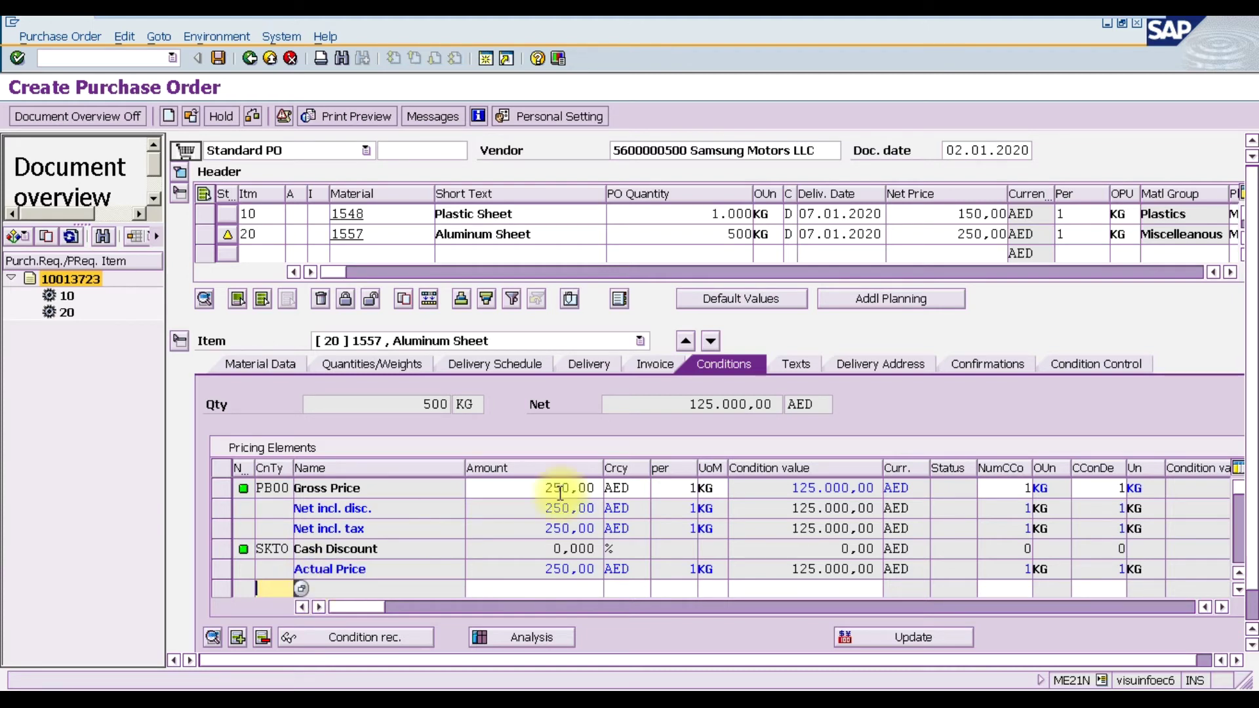
click(784, 364)
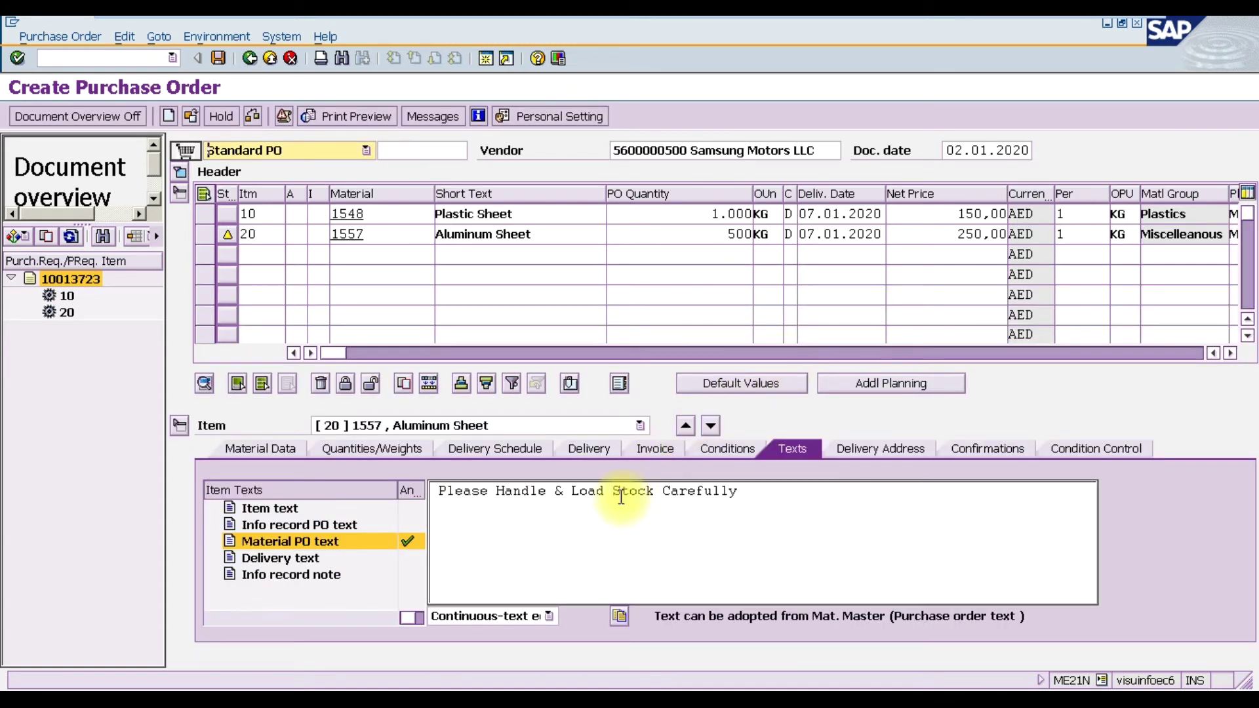
click(859, 458)
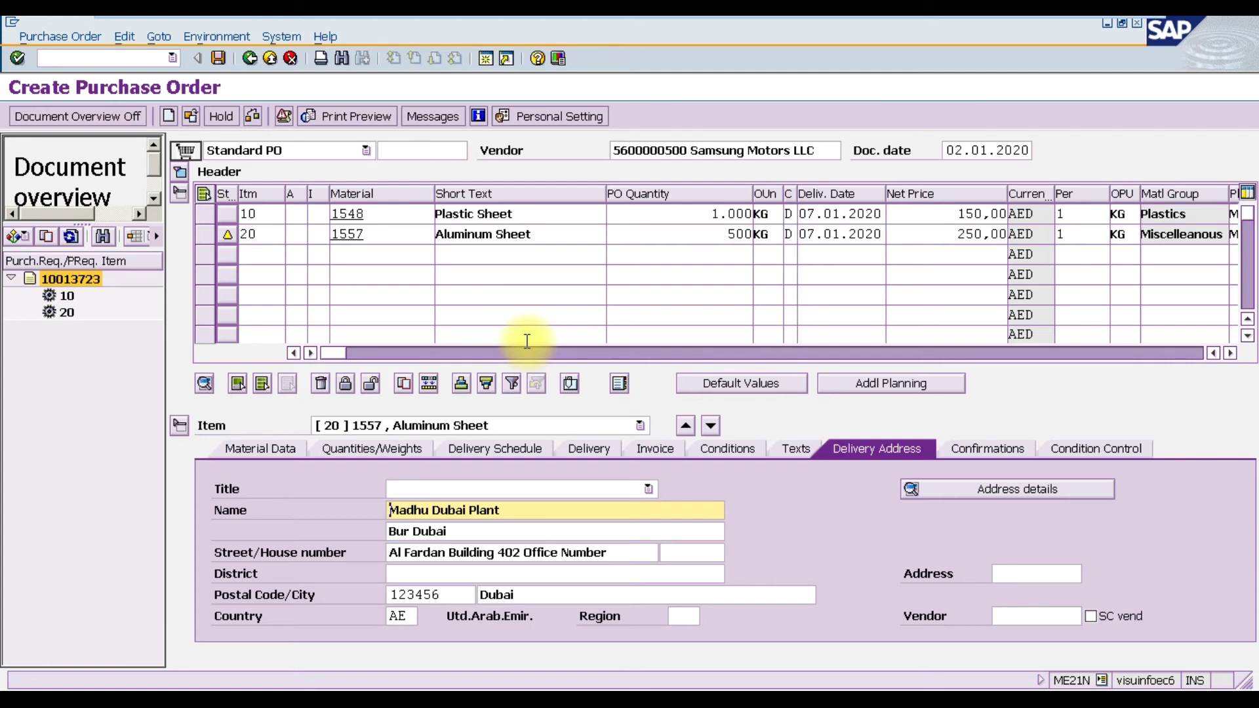
Check the purchase order for errors and save it
click(251, 117)
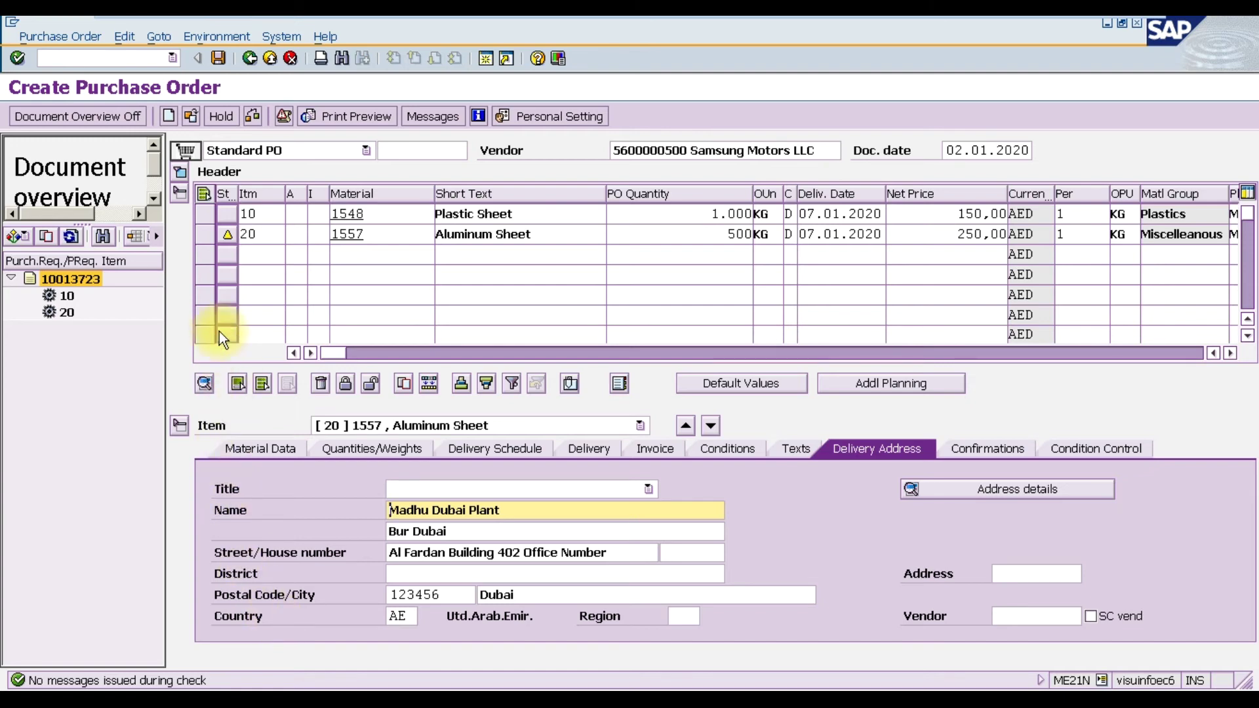
click(218, 57)
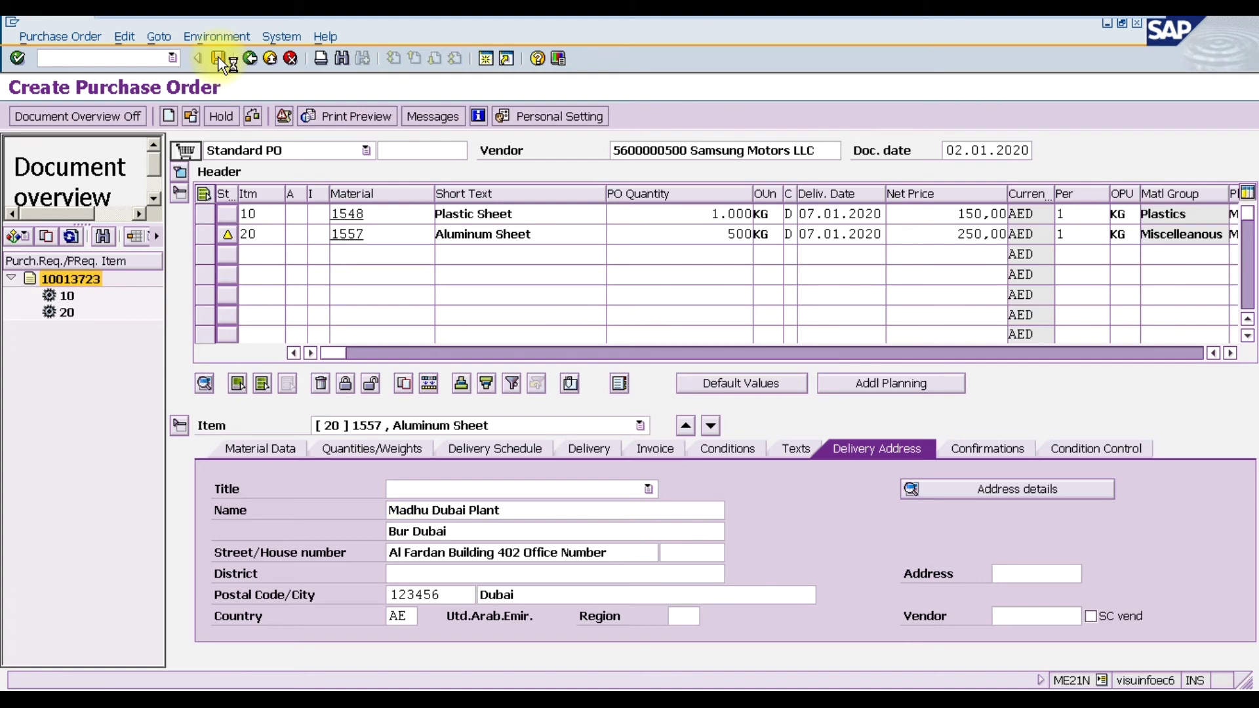
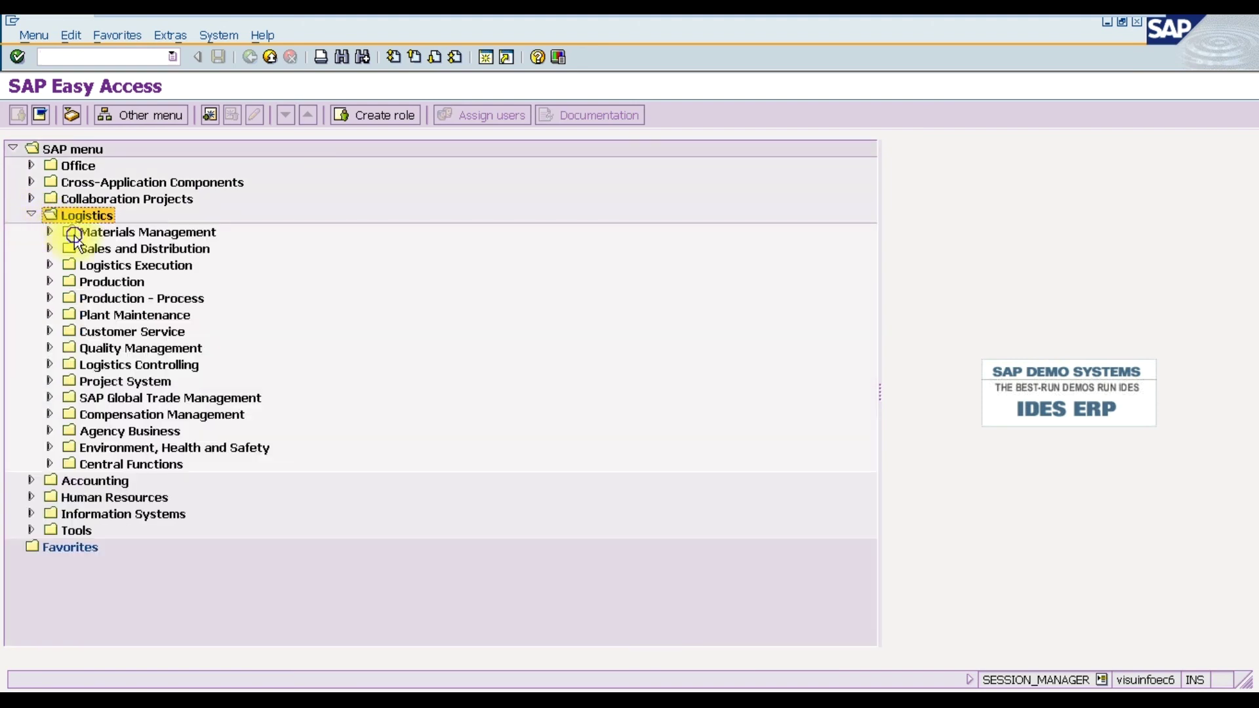
Start the Stock Overview transaction MMBE, found under Other in the Material Master area of Materials Management
click(73, 235)
click(49, 232)
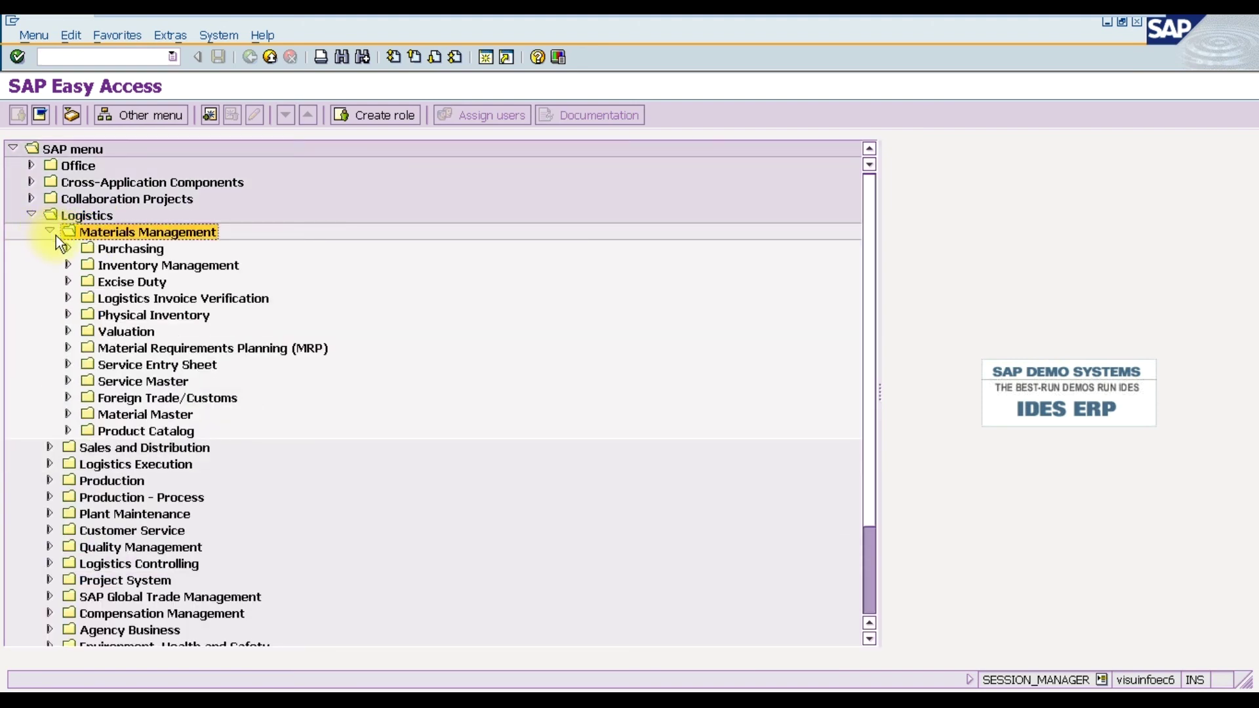
click(105, 412)
click(68, 413)
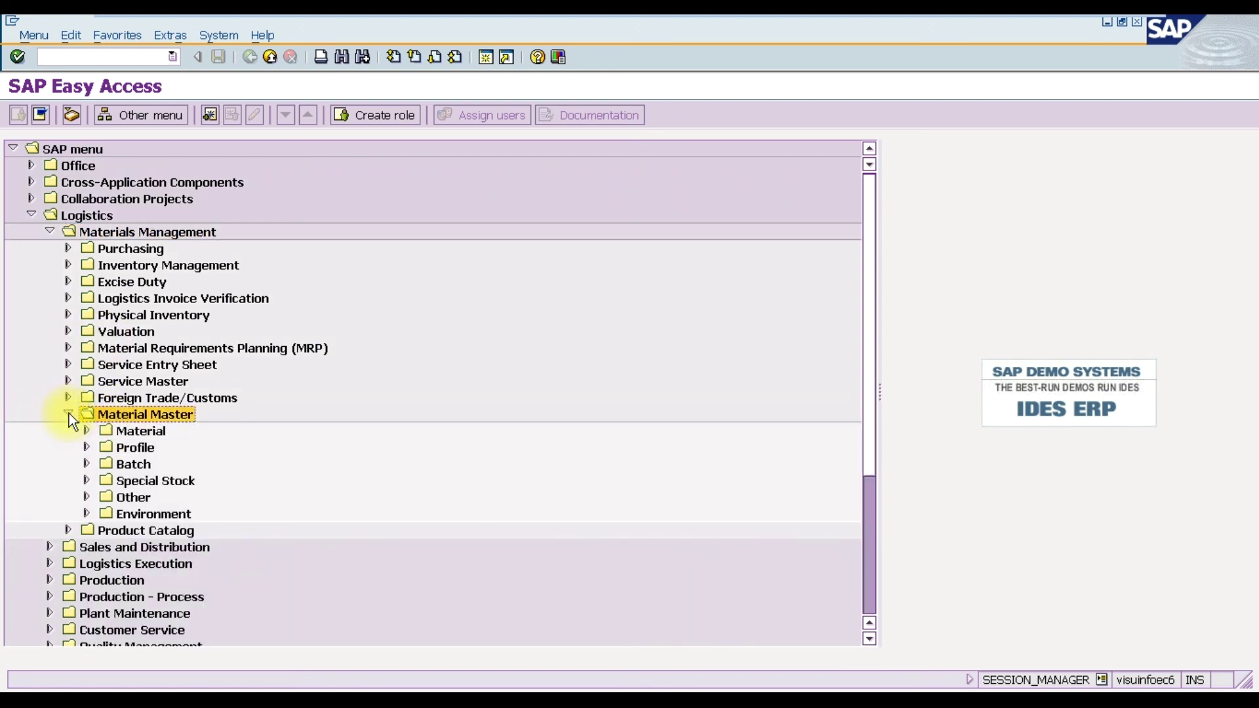
click(107, 497)
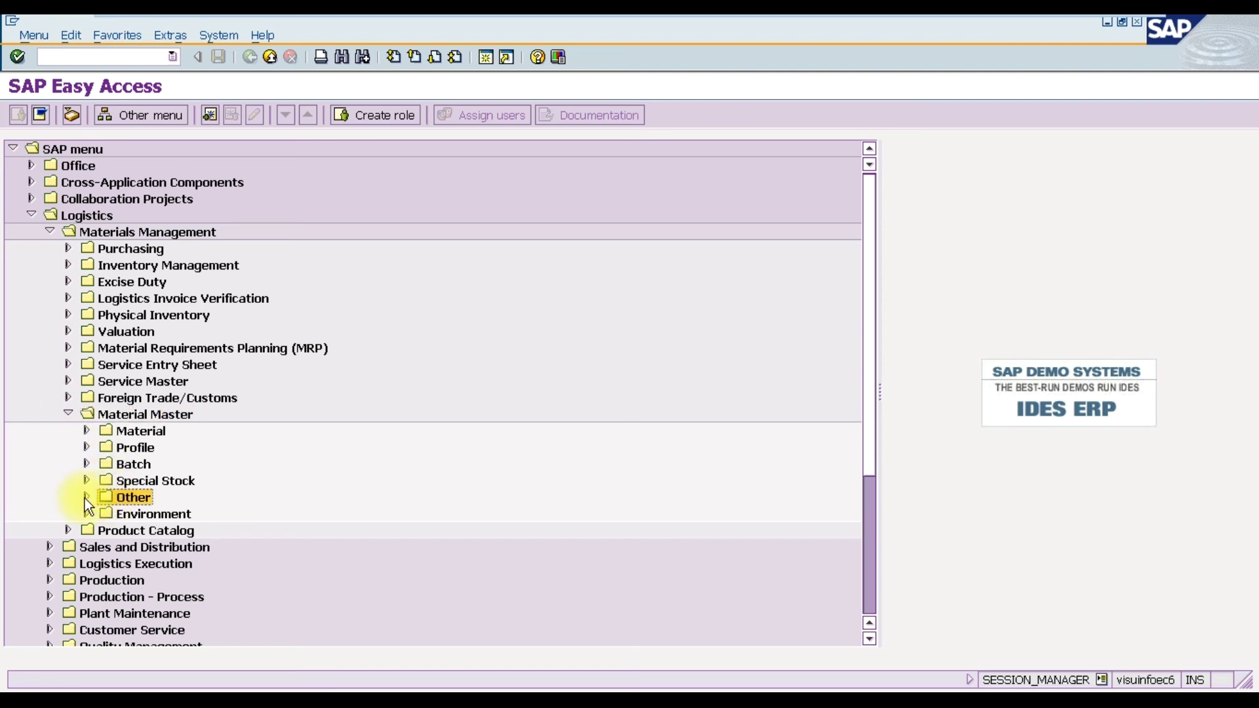
click(86, 497)
click(139, 514)
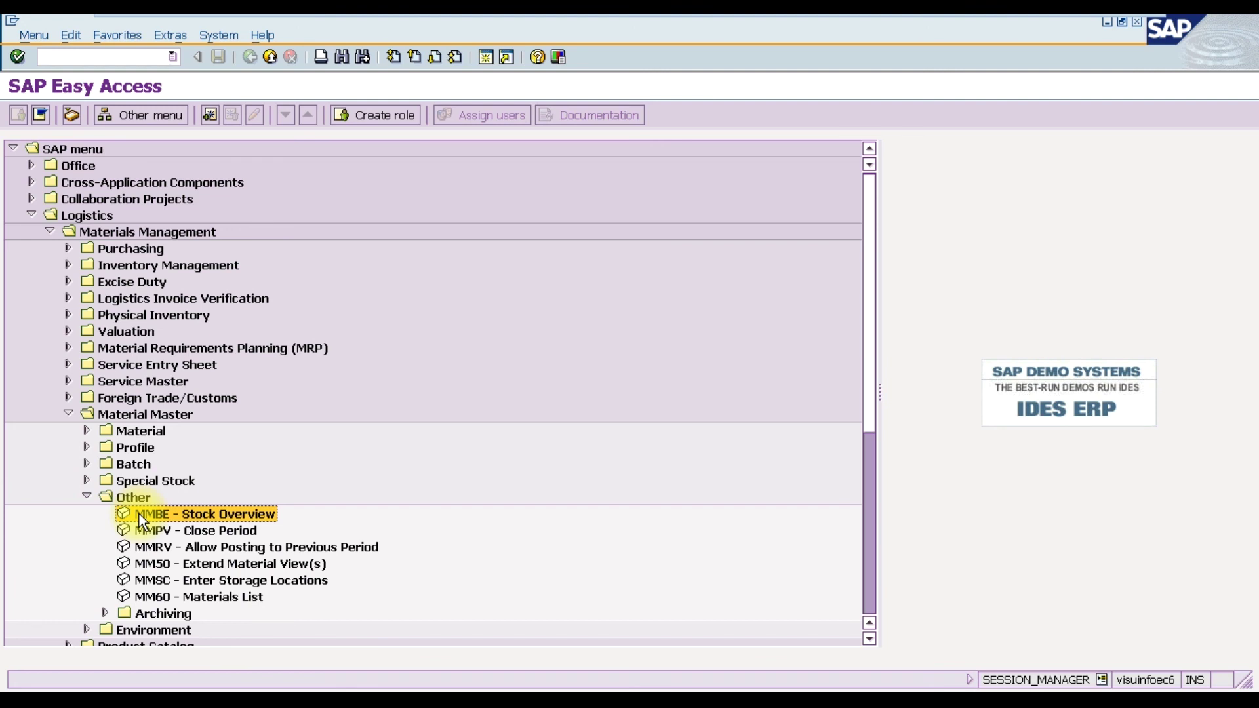
double_click(139, 513)
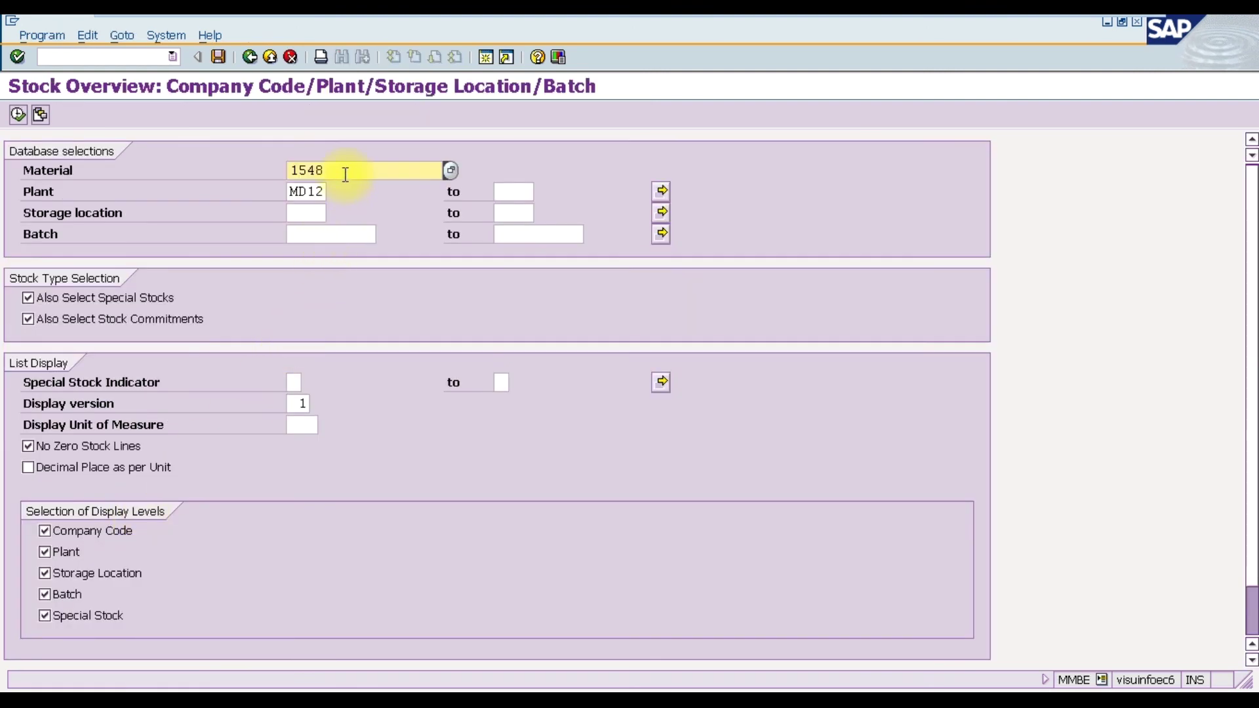
Set the material to 1557 and run the stock overview for plant MD12
key(Delete)
key(Delete)
key(Delete)
key(Delete)
text(1557)
click(101, 183)
click(20, 118)
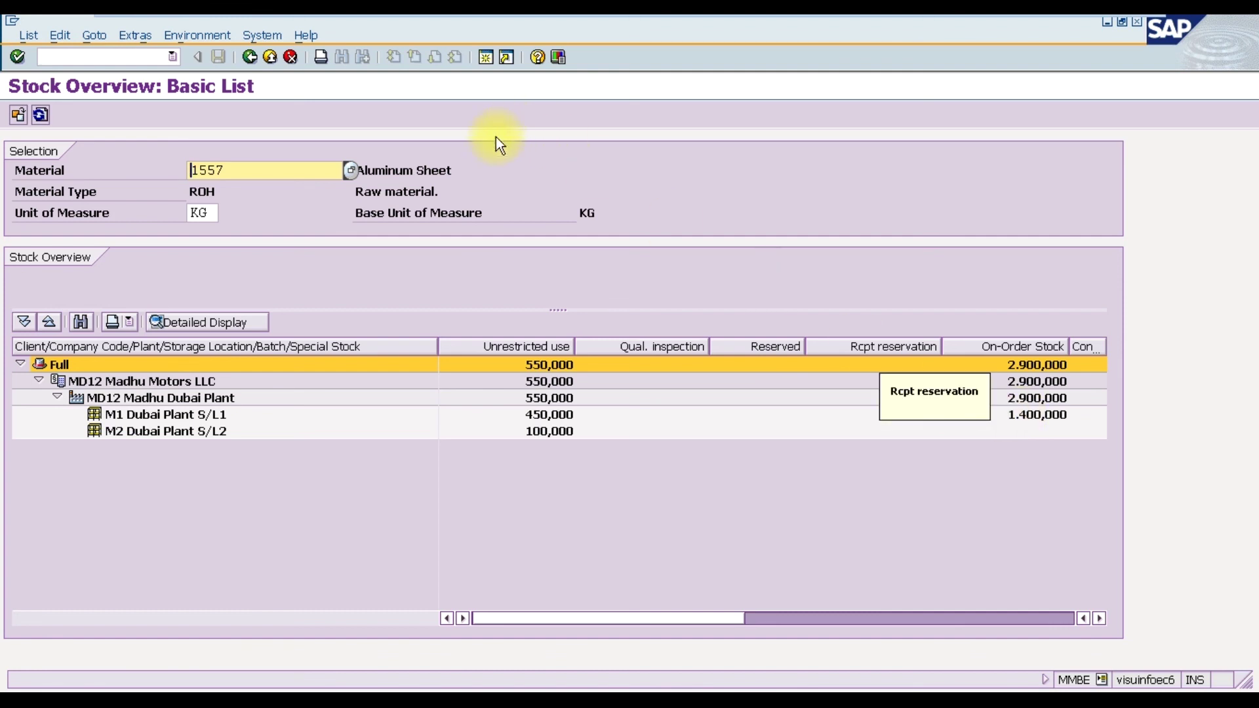
Display the open purchase orders for the Aluminum Sheet's on-order stock and examine the 500 KG line of item 20 dated 02.01.2020
click(1028, 418)
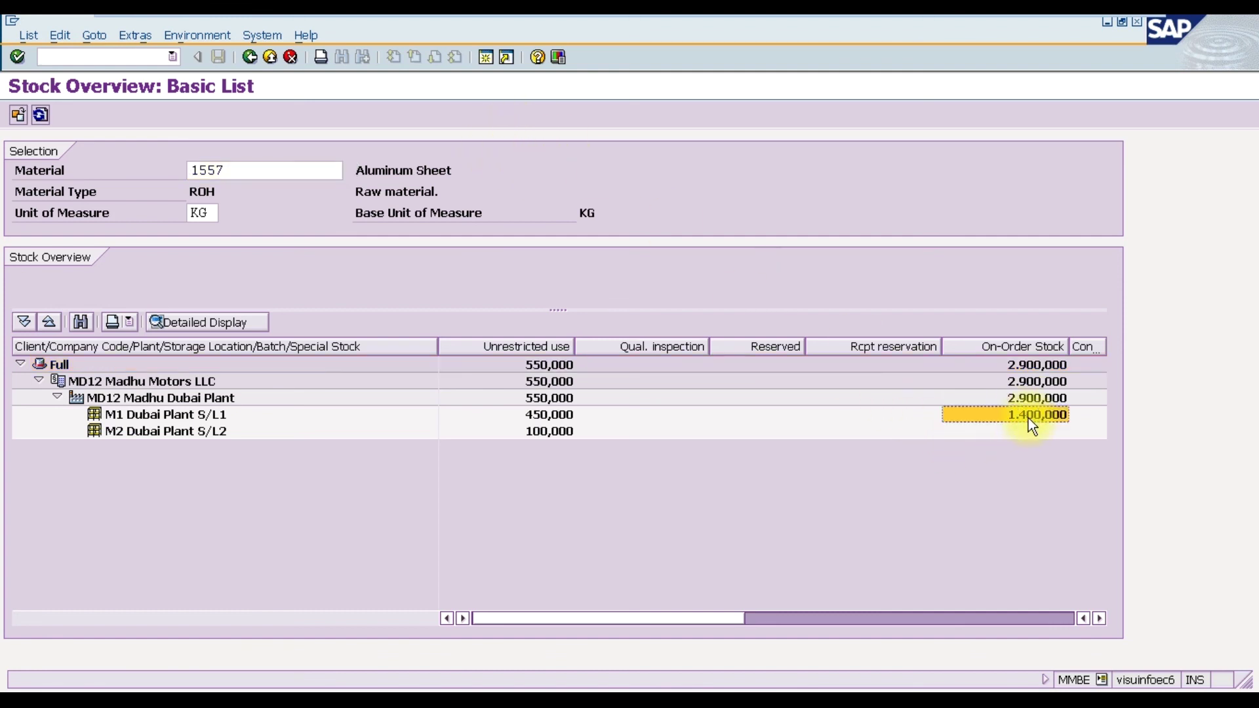
click(204, 38)
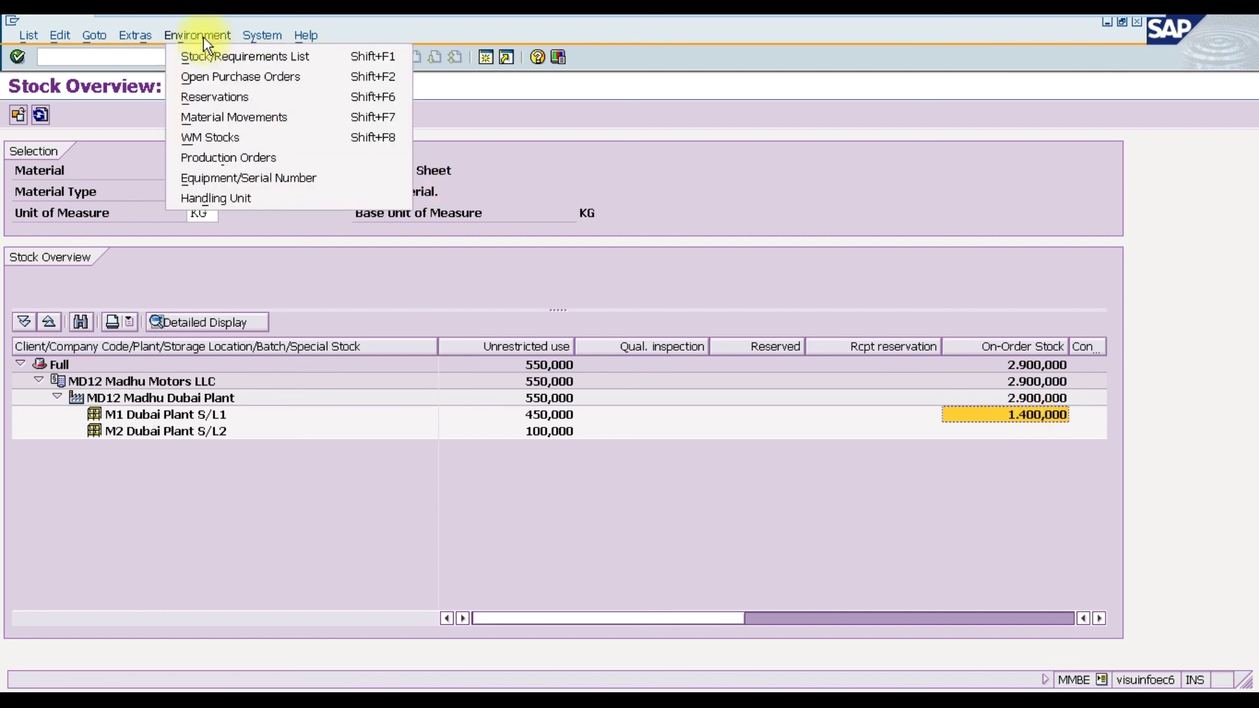
click(212, 76)
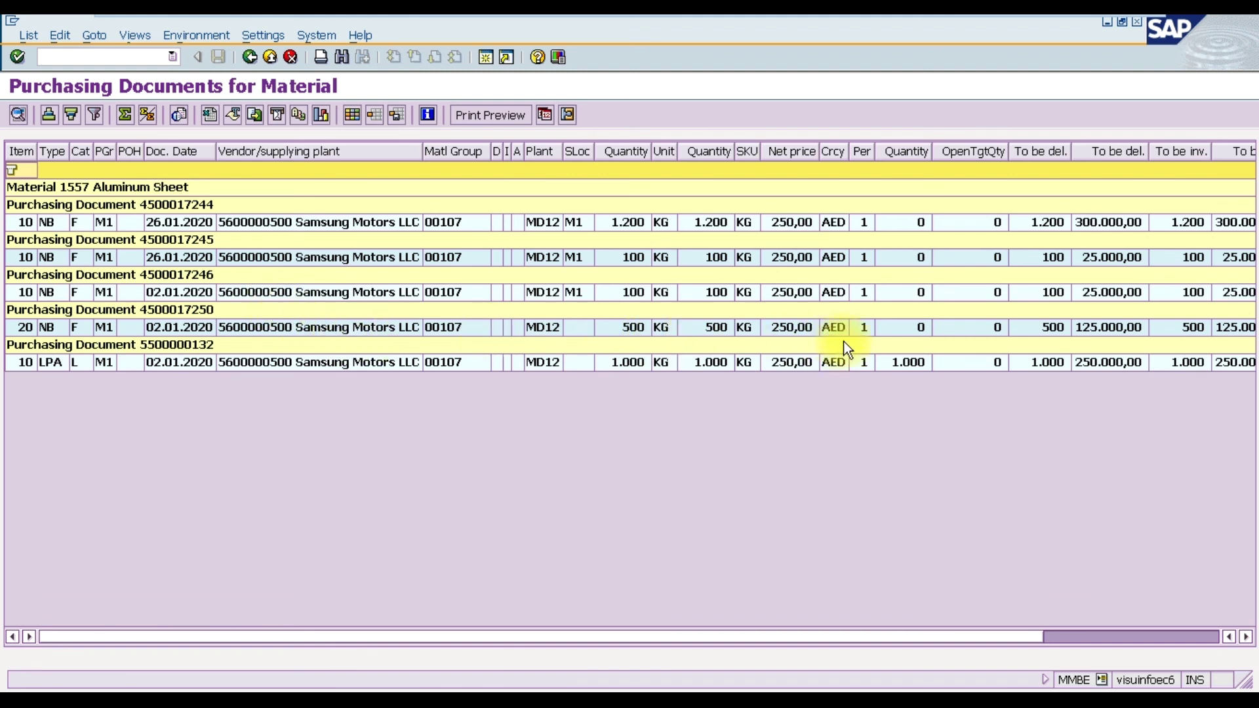
click(977, 325)
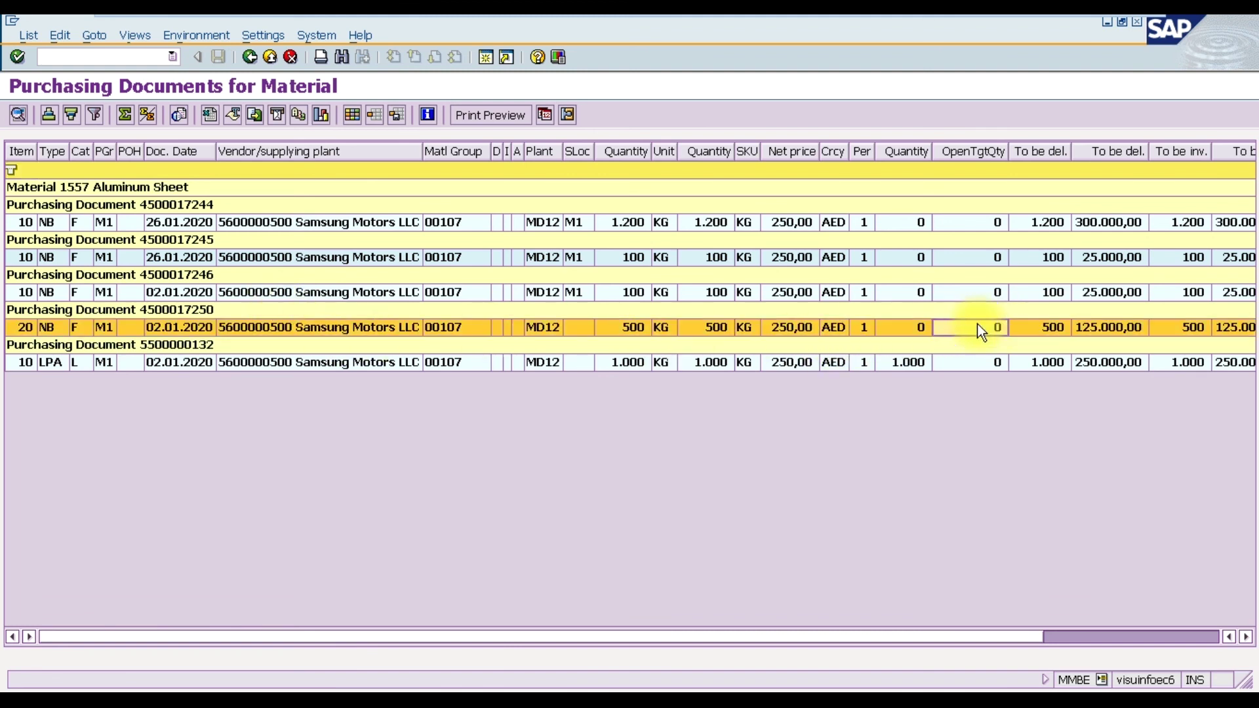